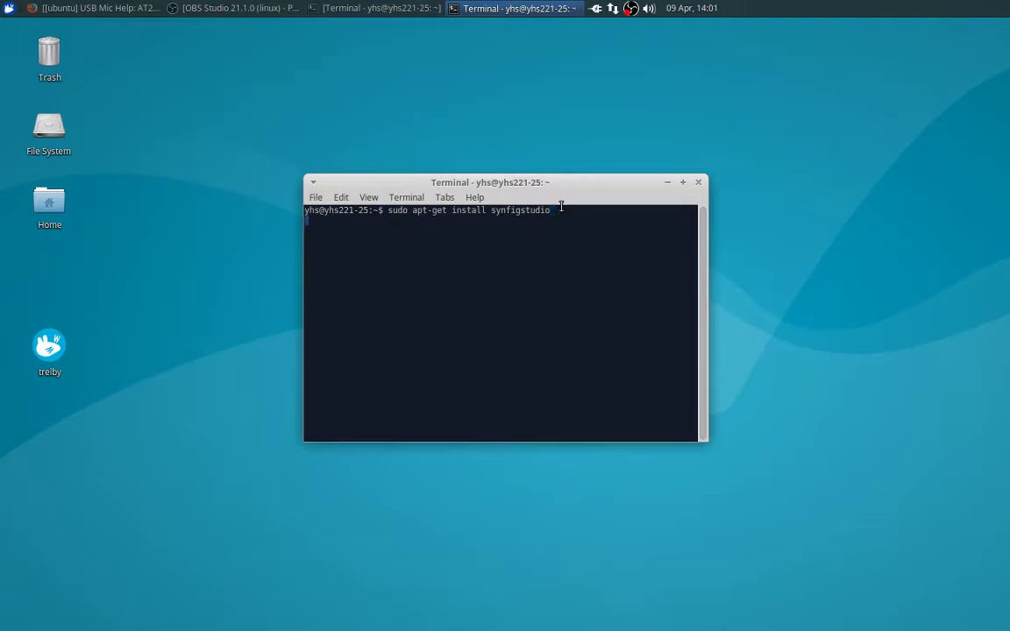
- Run sudo apt-get install synfigstudio in the terminal and enter the sudo password
key(Return)
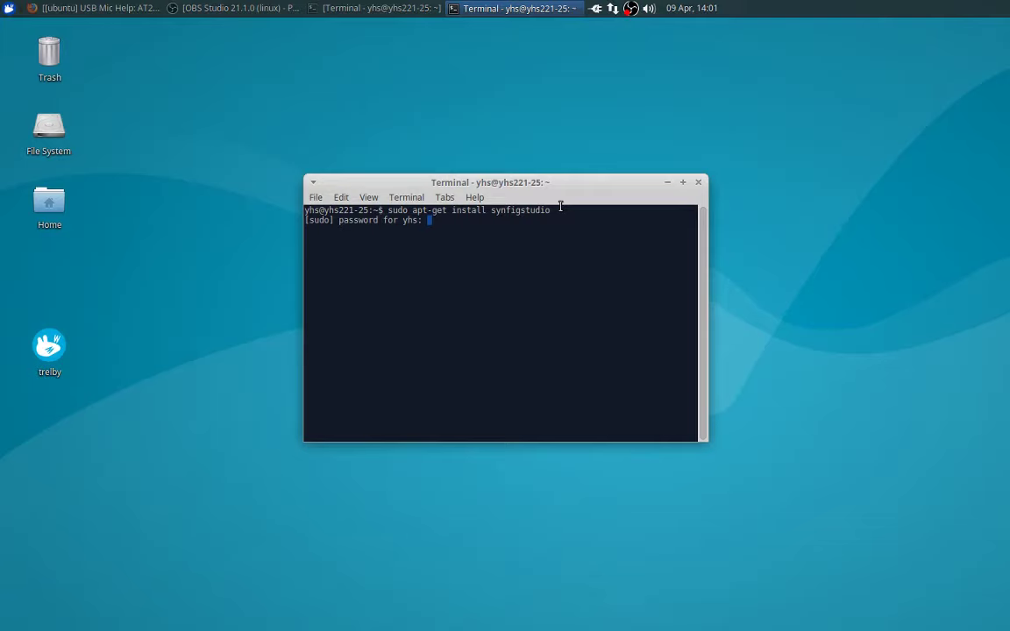
key(Return)
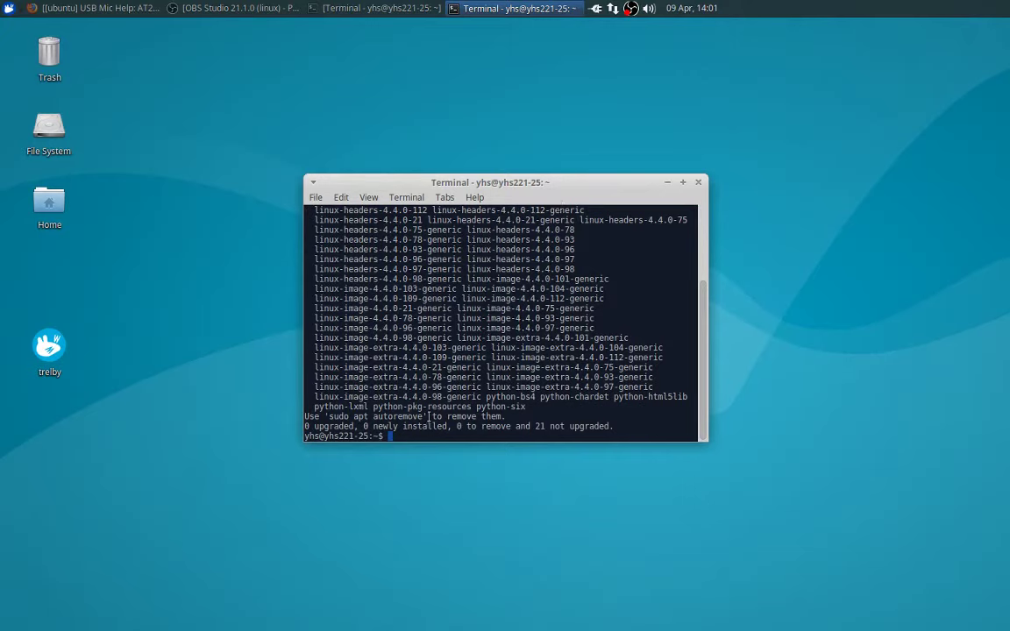
- Launch Synfig Studio from the installed graphics applications
click(8, 9)
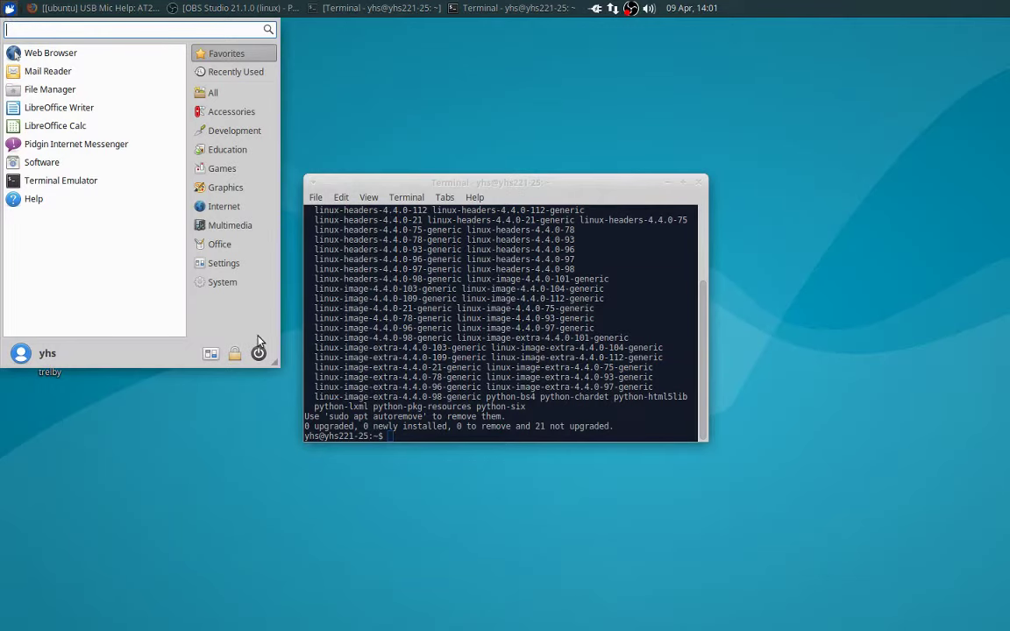
click(245, 225)
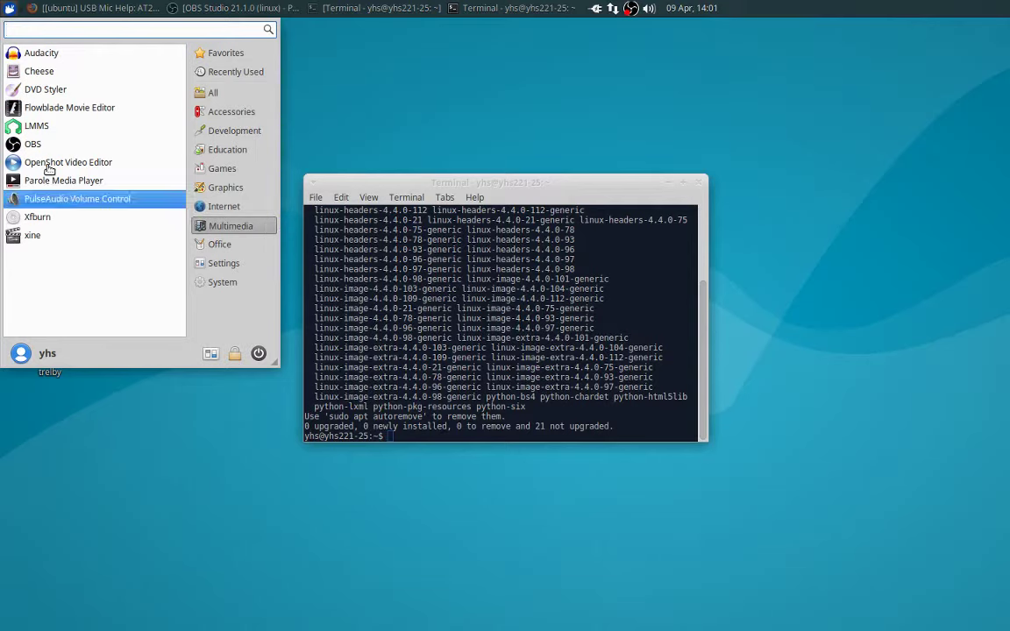
click(234, 191)
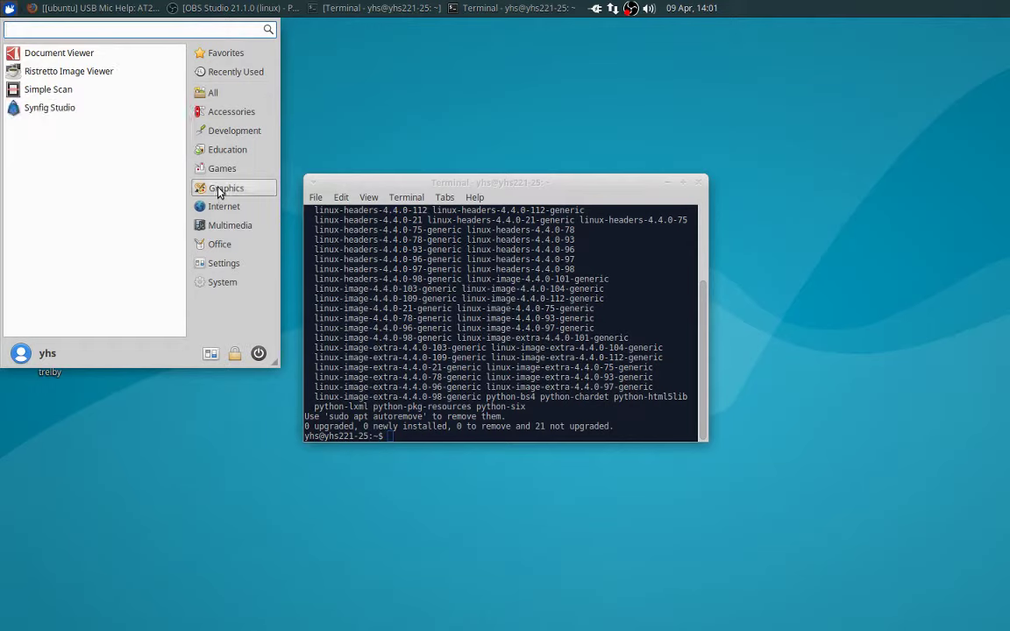
click(47, 109)
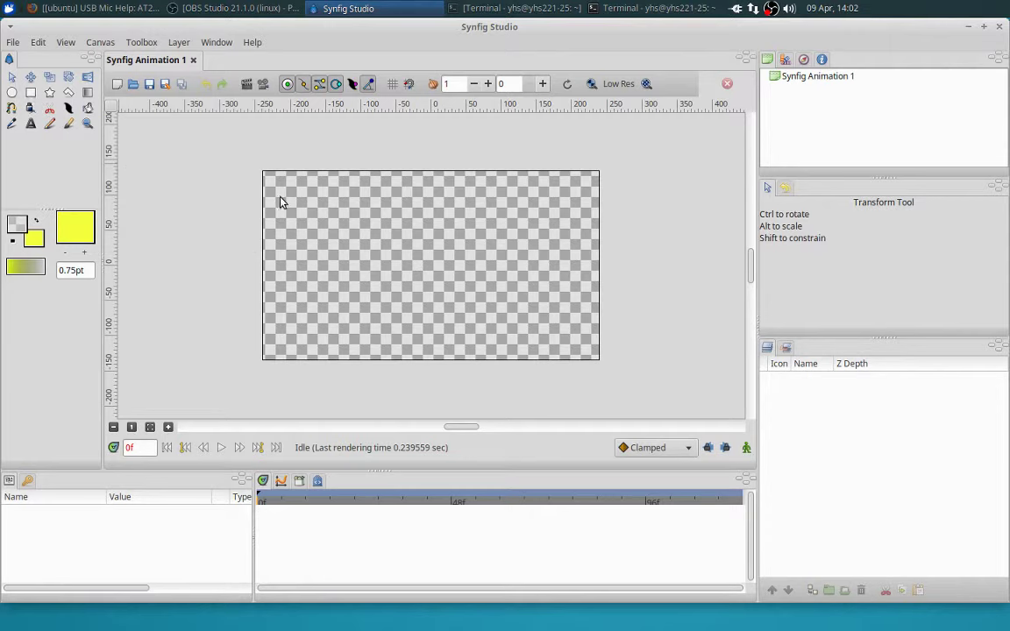
- Draw a filled yellow circle near the canvas centre, with its origin at about 6, 12 px
click(12, 93)
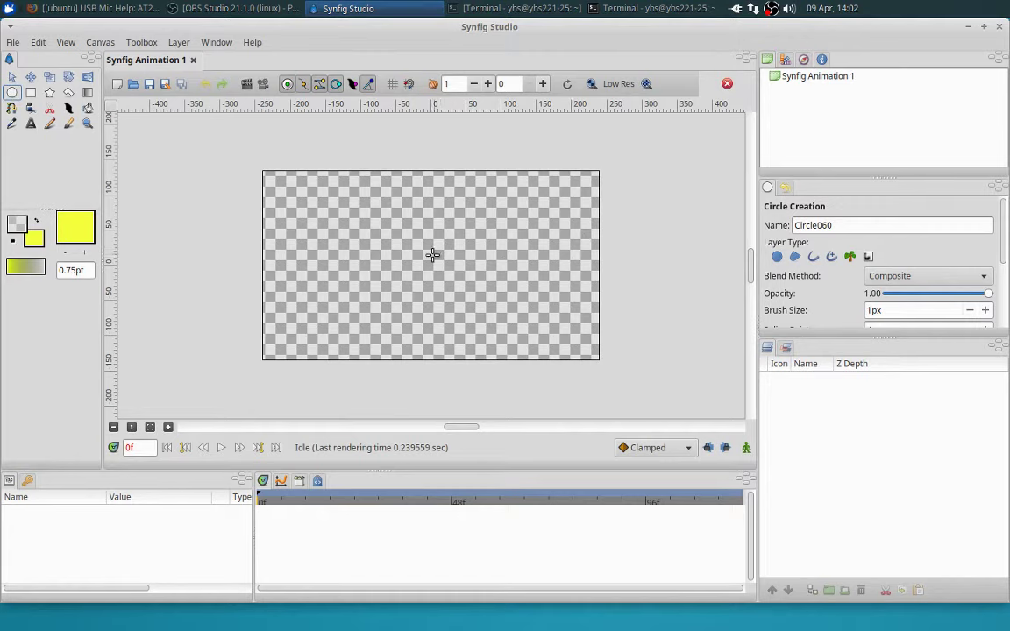
drag(435, 256, 458, 290)
drag(458, 290, 461, 287)
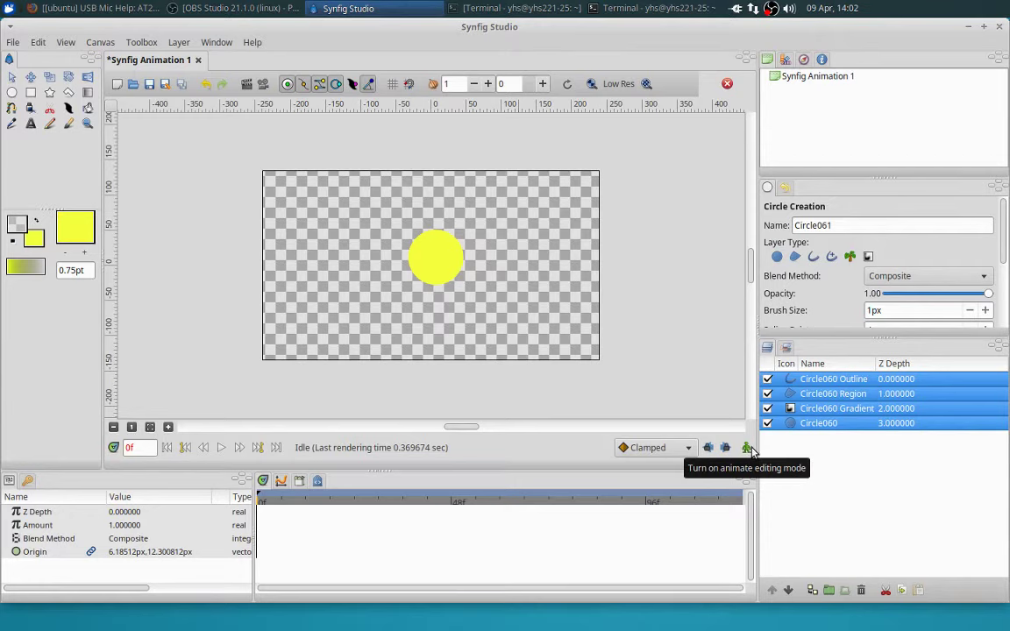
- Turn on animate editing mode and nudge the circle slightly at frame 0 to record its first origin waypoint
click(745, 447)
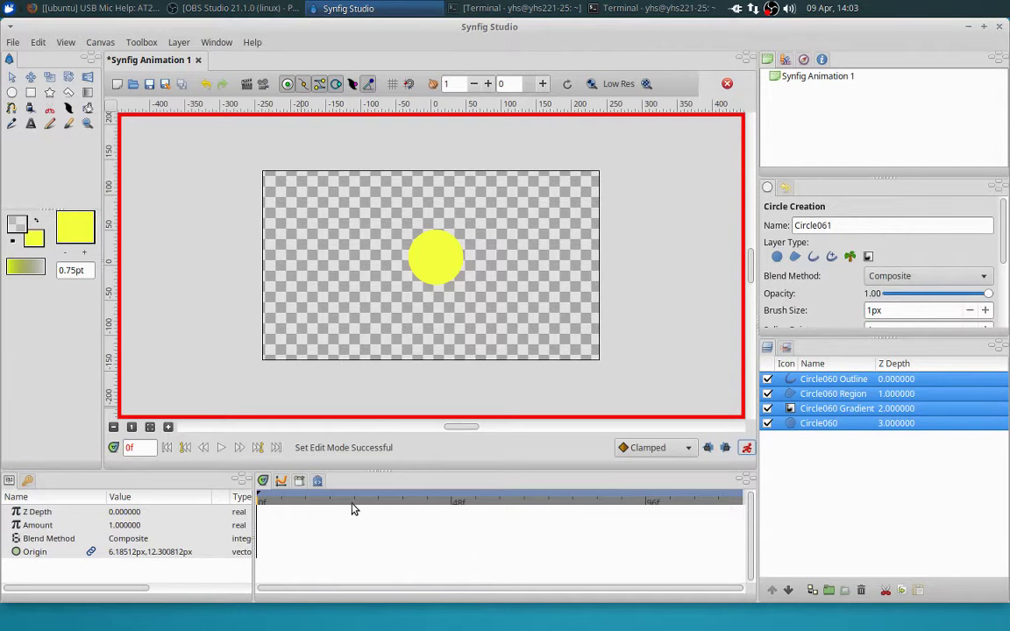
key(Tab)
drag(263, 506, 452, 509)
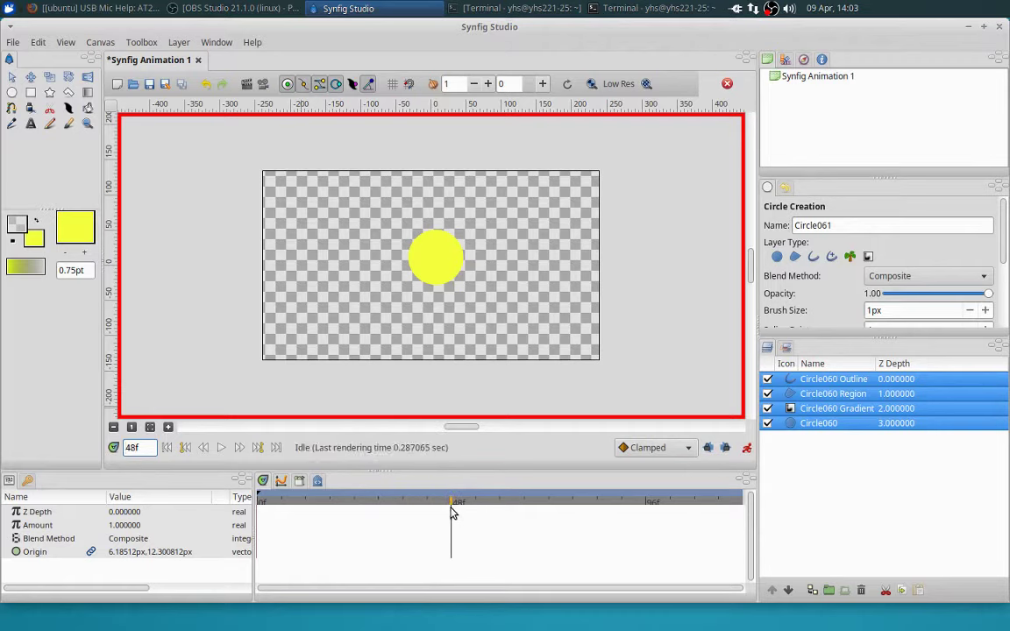
drag(450, 506, 238, 504)
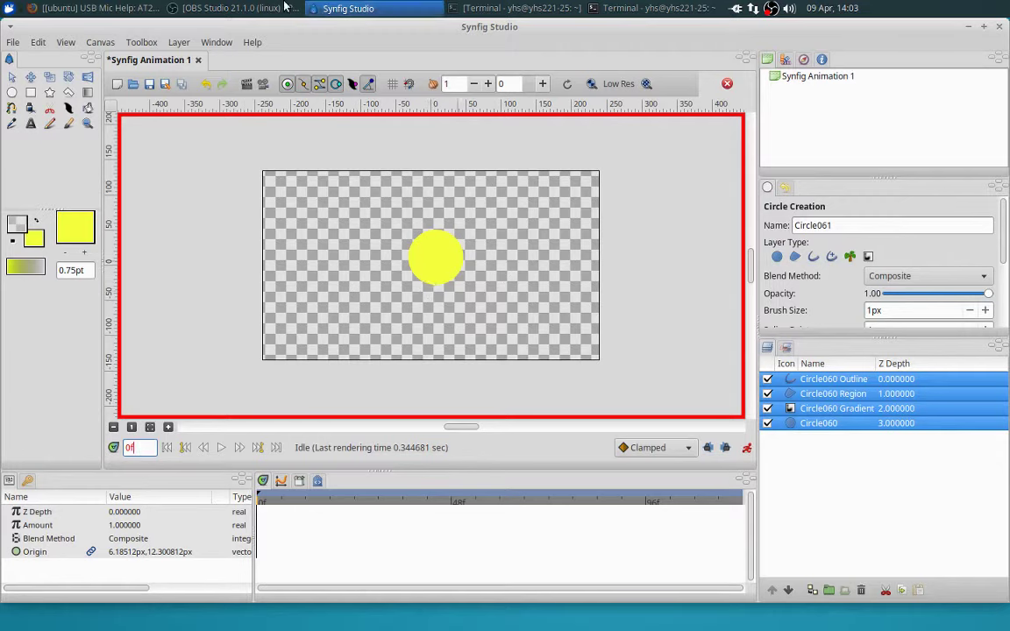
click(11, 79)
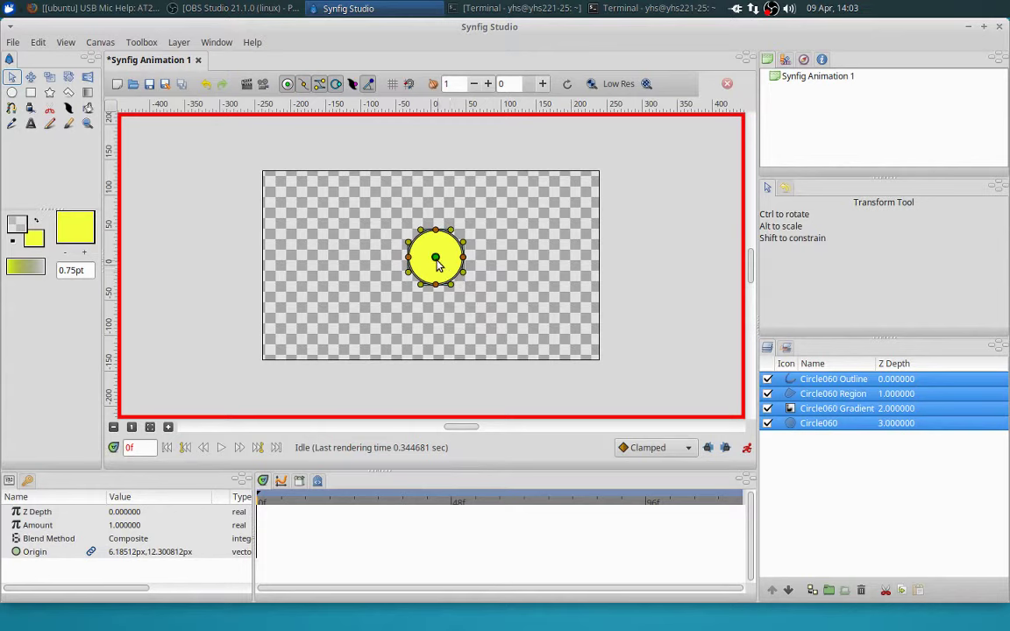
drag(435, 260, 436, 256)
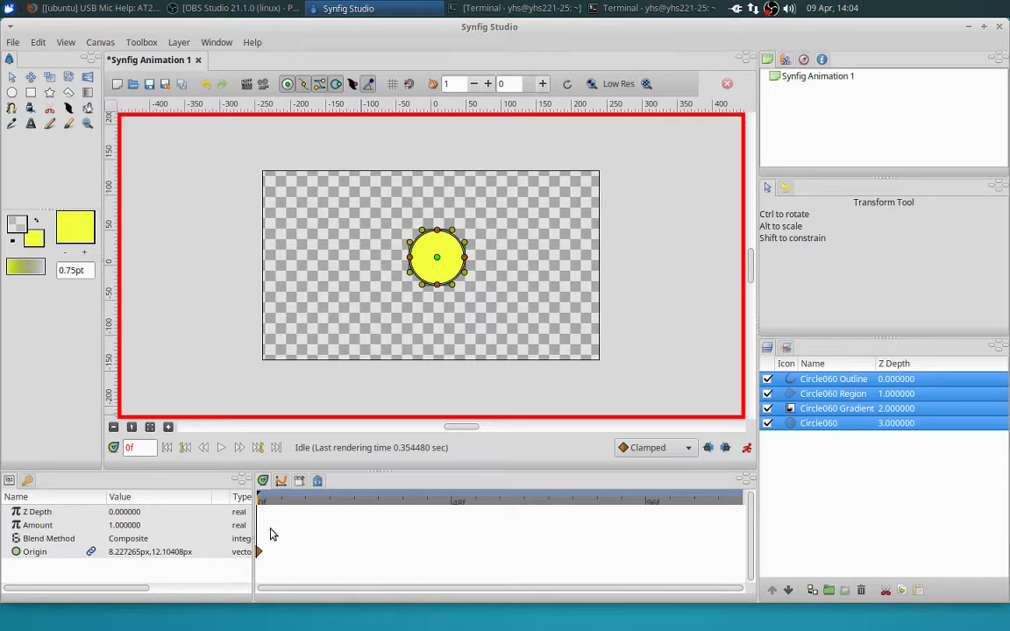
- Add a keyframe at frame 48 and nudge the circle slightly there to record an origin waypoint
click(271, 501)
drag(296, 505, 451, 507)
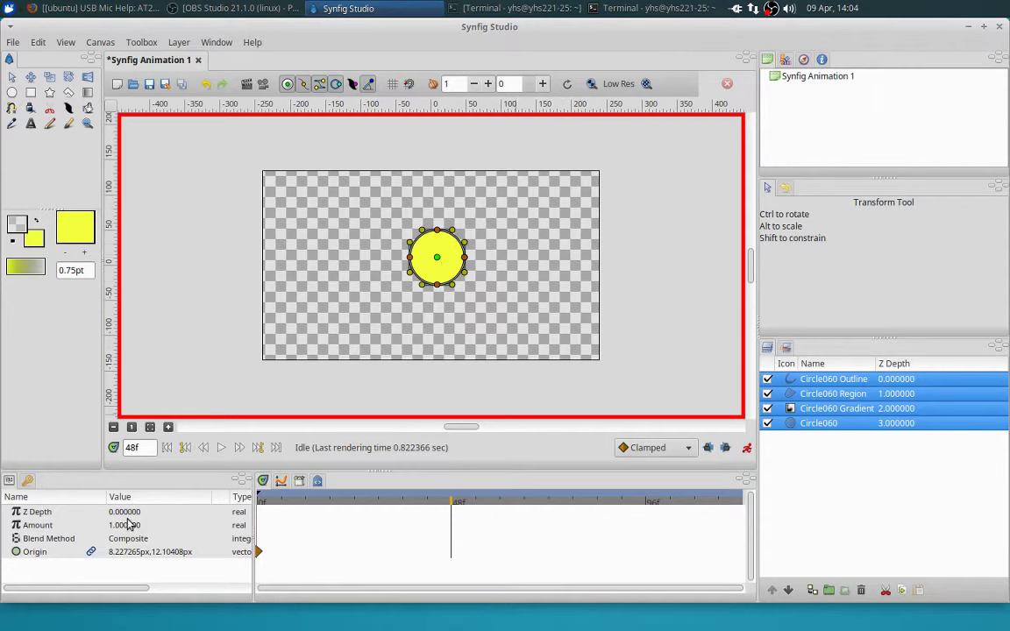
click(27, 481)
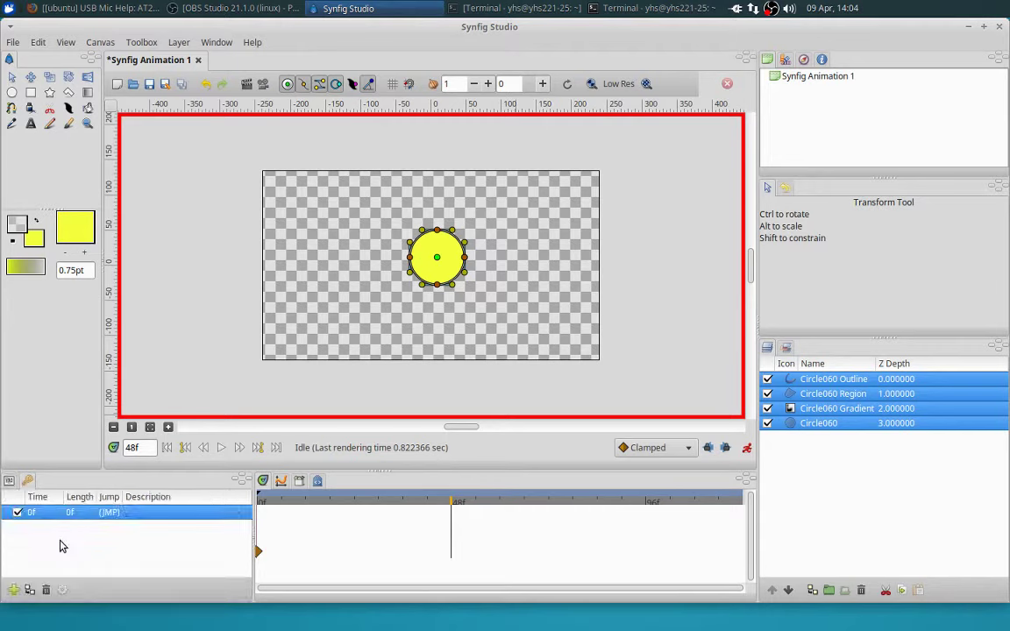
click(14, 590)
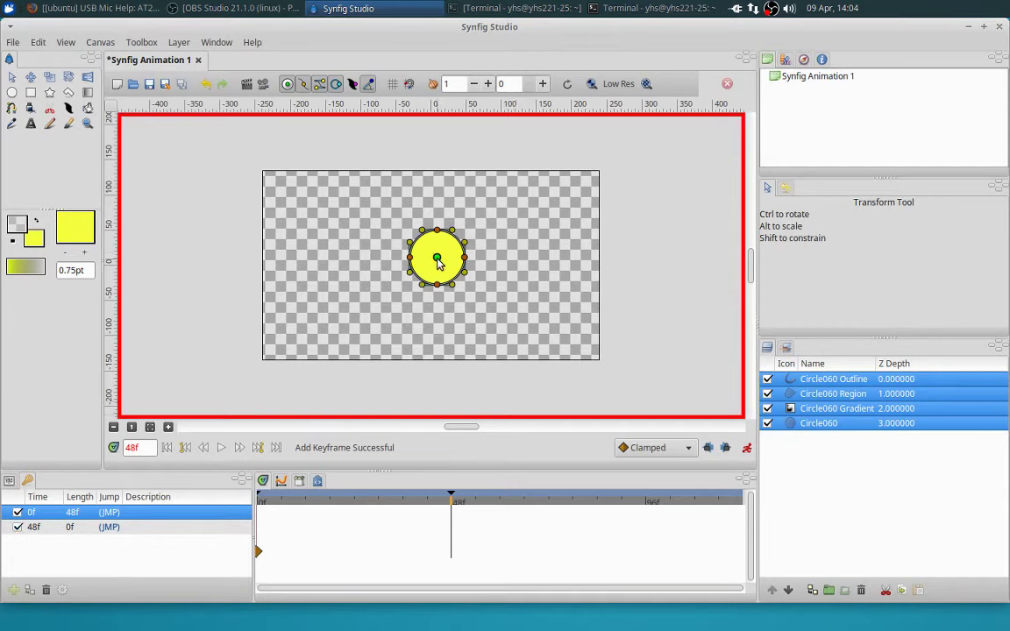
mouse_move(438, 261)
mouse_down()
mouse_move(429, 263)
mouse_move(437, 259)
mouse_up()
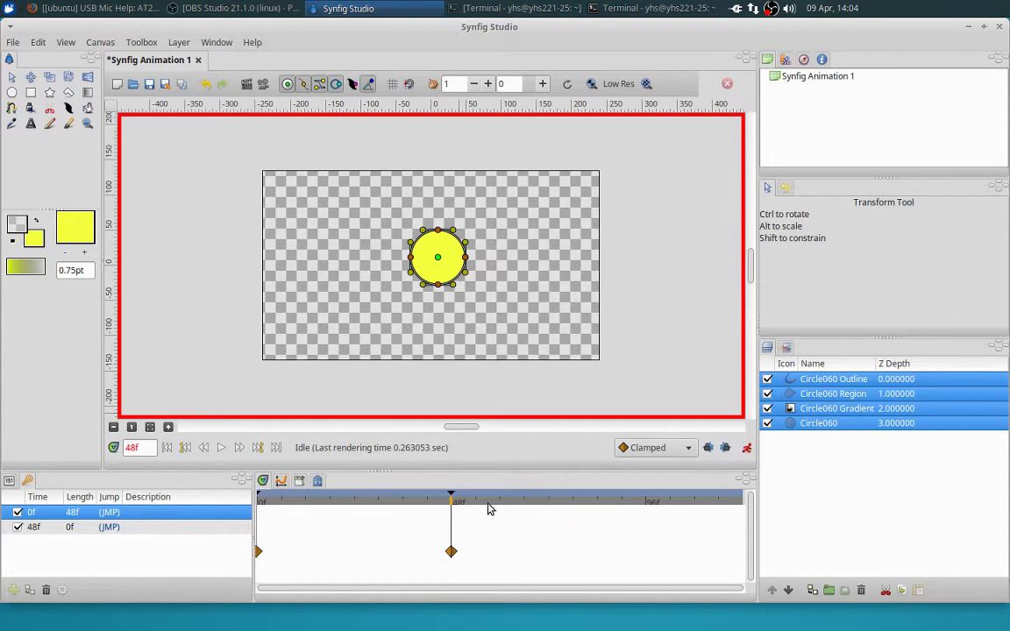
- Move the circle up to the canvas's top edge at frame 72 and back down near the centre at frame 96
drag(500, 503, 549, 503)
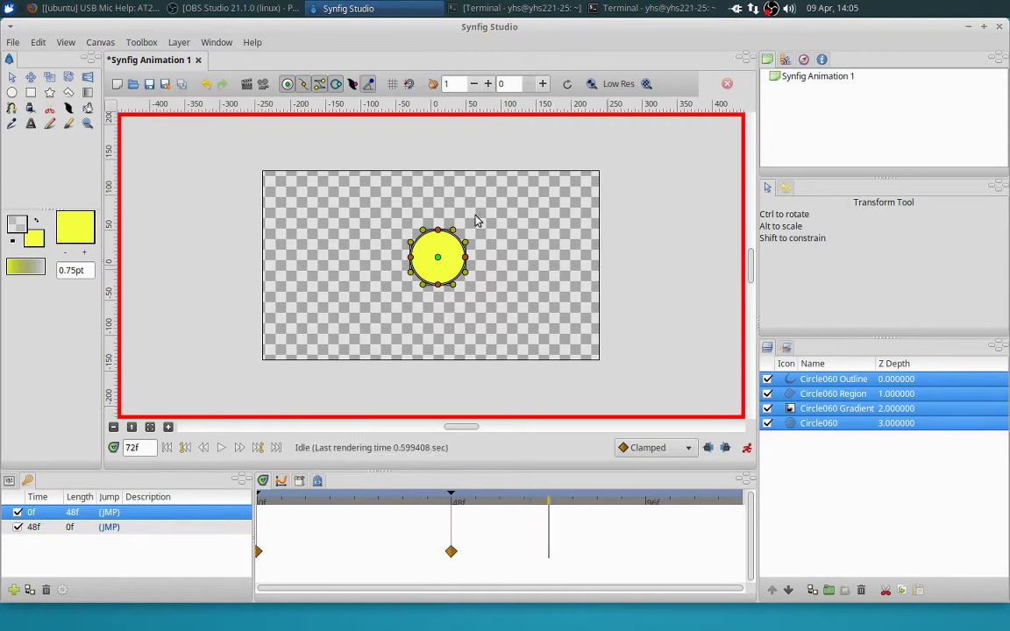
drag(438, 259, 436, 204)
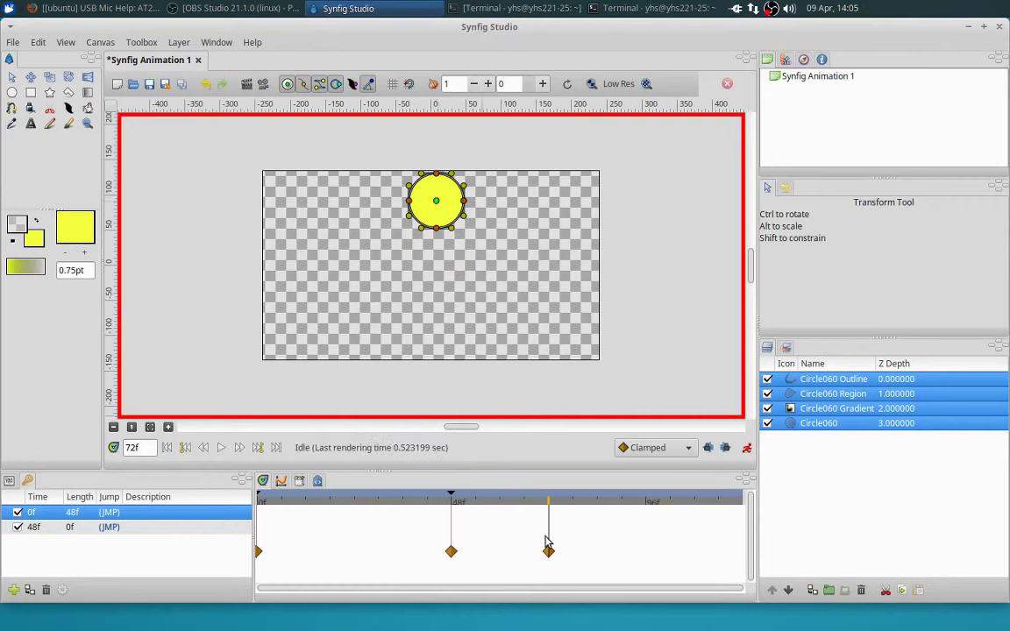
drag(553, 504, 645, 505)
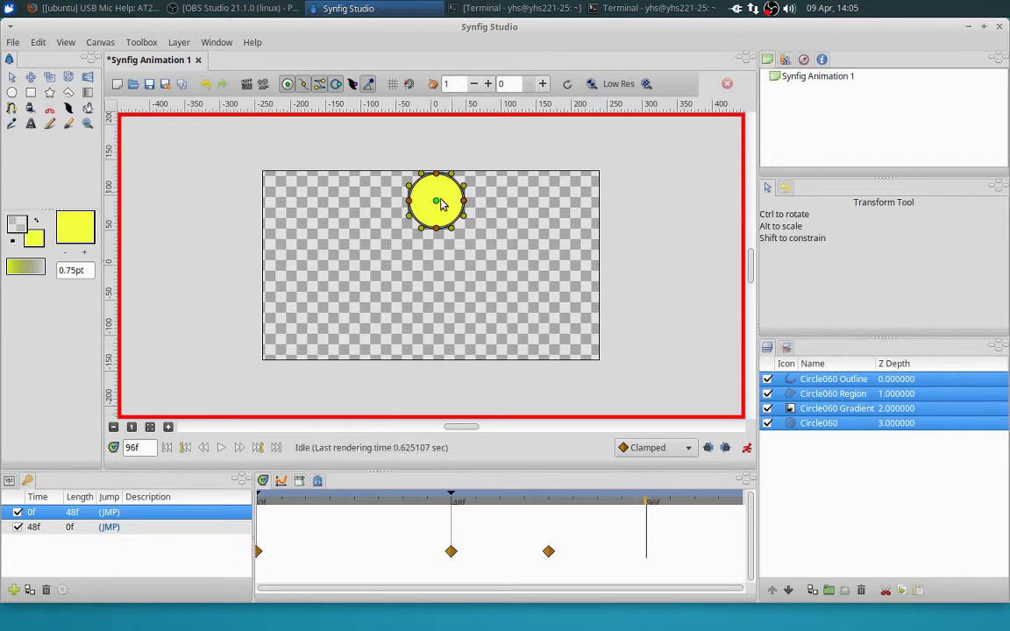
drag(436, 203, 438, 269)
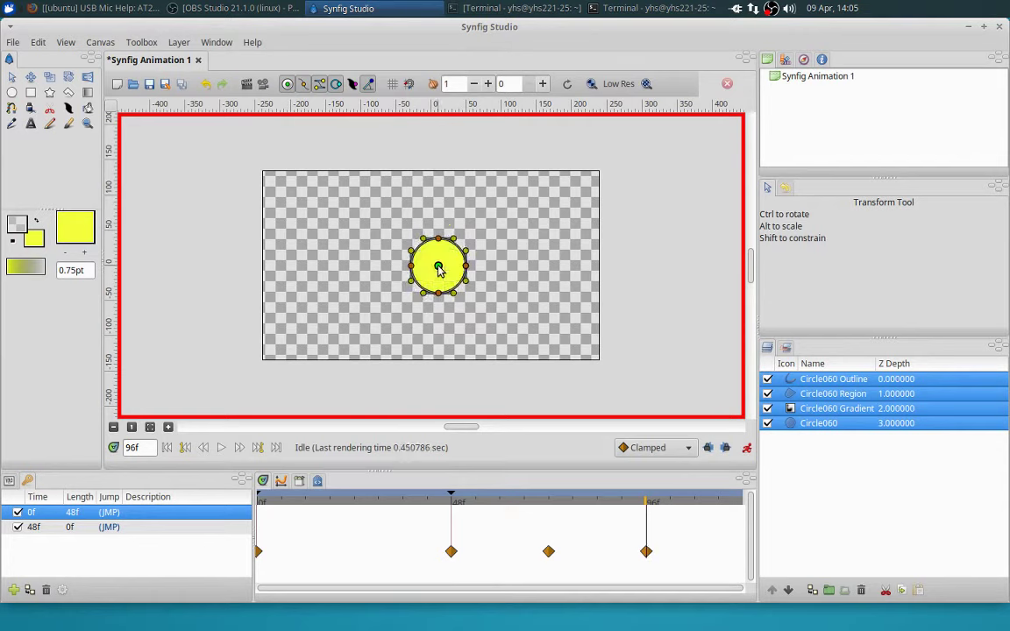
- At frame 120, move the circle off the canvas beyond its upper-right corner
click(657, 503)
drag(701, 505, 757, 502)
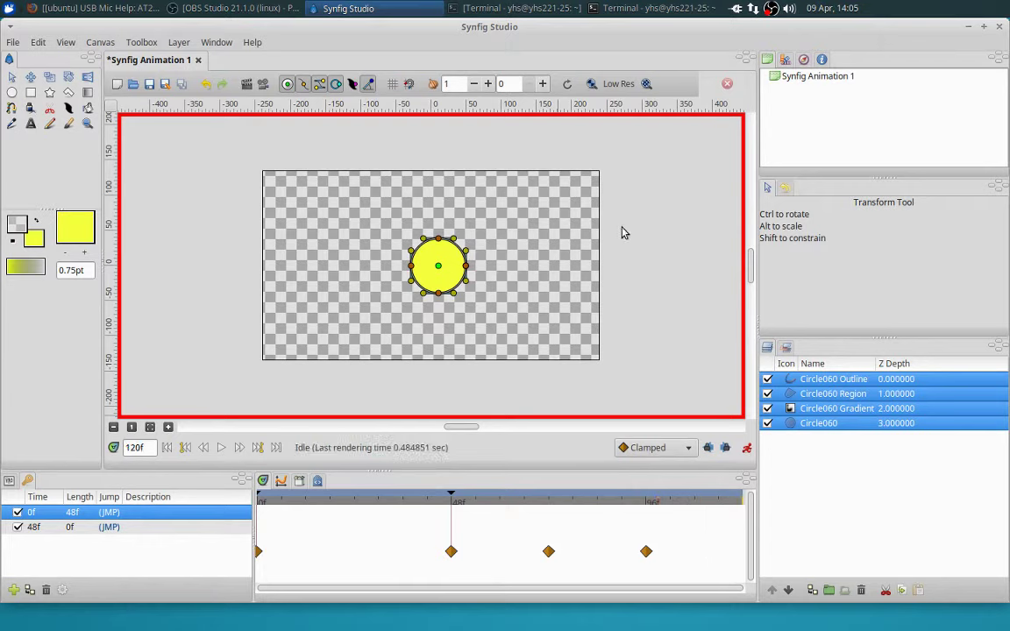
drag(438, 268, 652, 152)
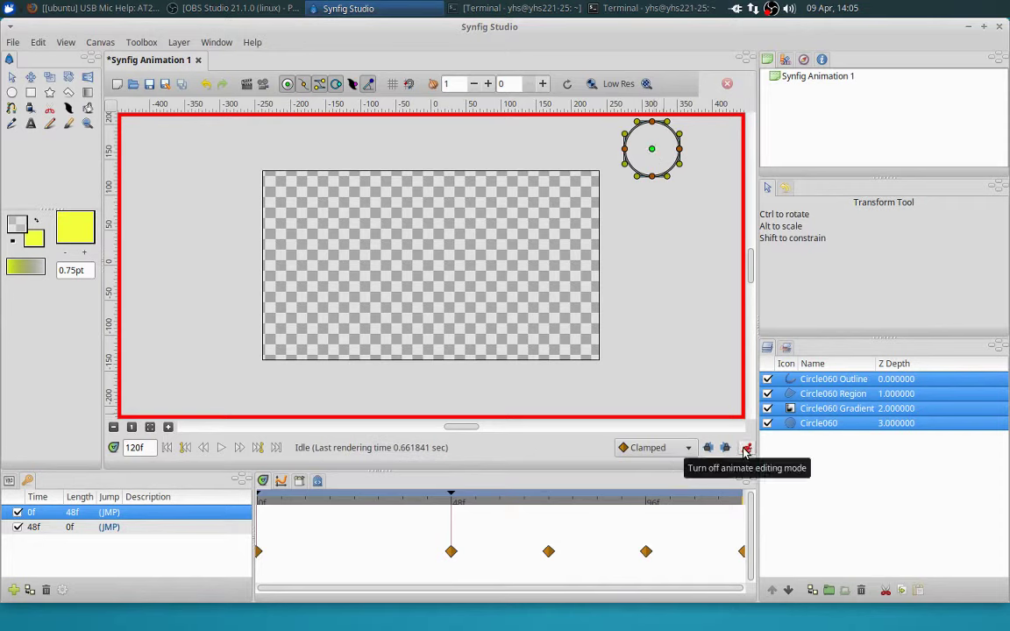
- Turn off animate editing mode and play the animation from the first frame
click(746, 448)
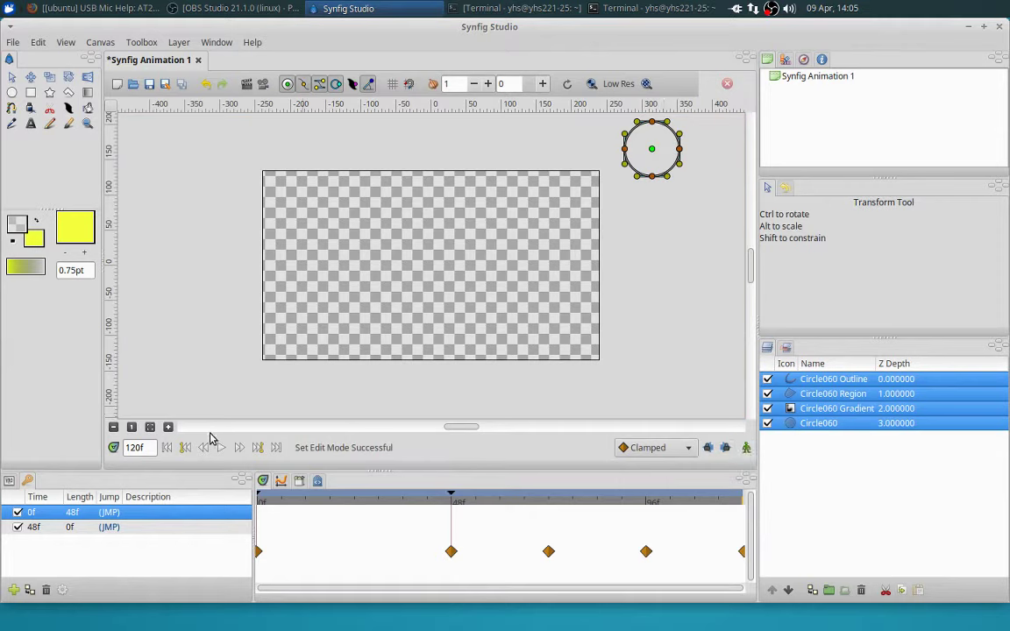
click(166, 448)
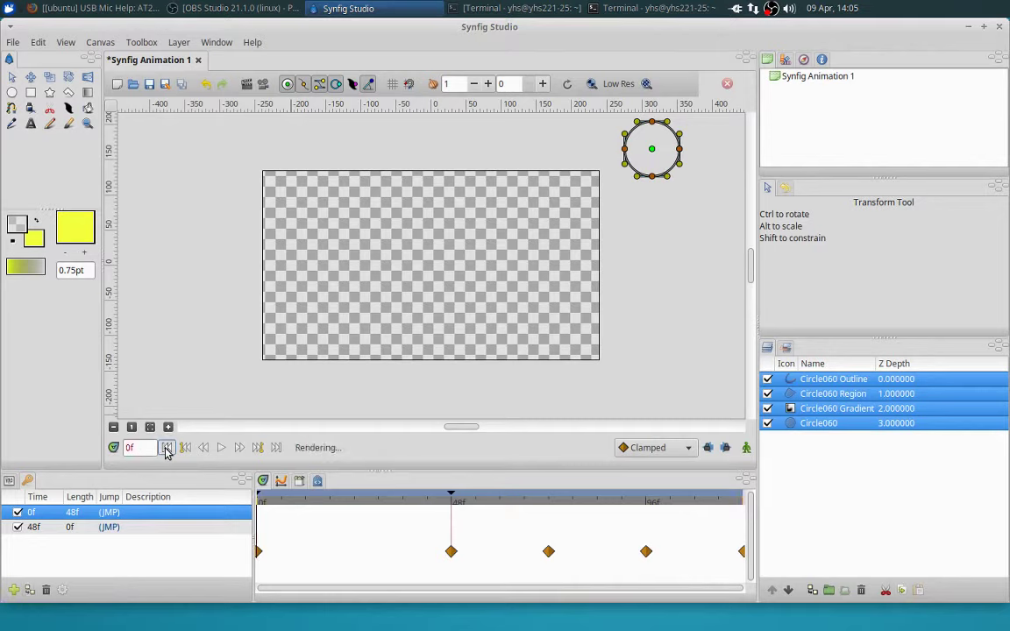
click(222, 447)
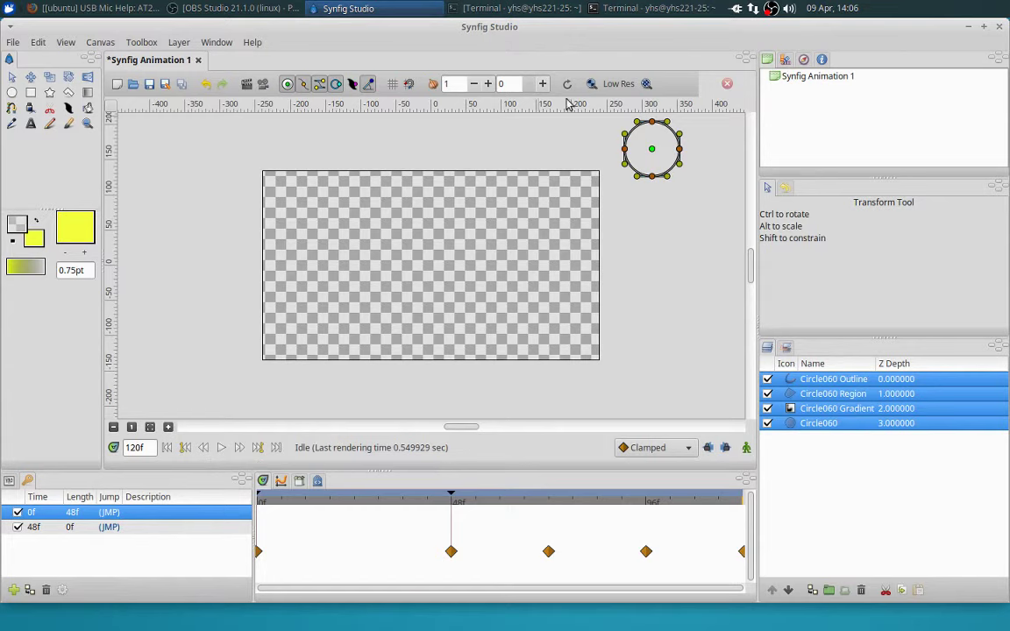
- Save the animation as bouncingballanimation.sifz in the Project04-CGRW folder under Documents
click(13, 44)
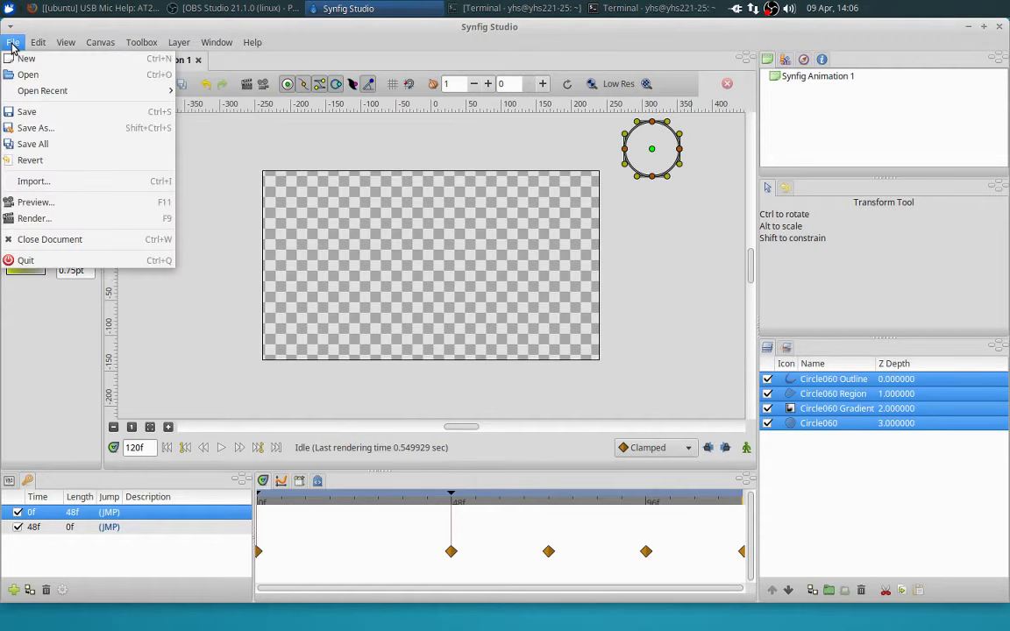
click(37, 128)
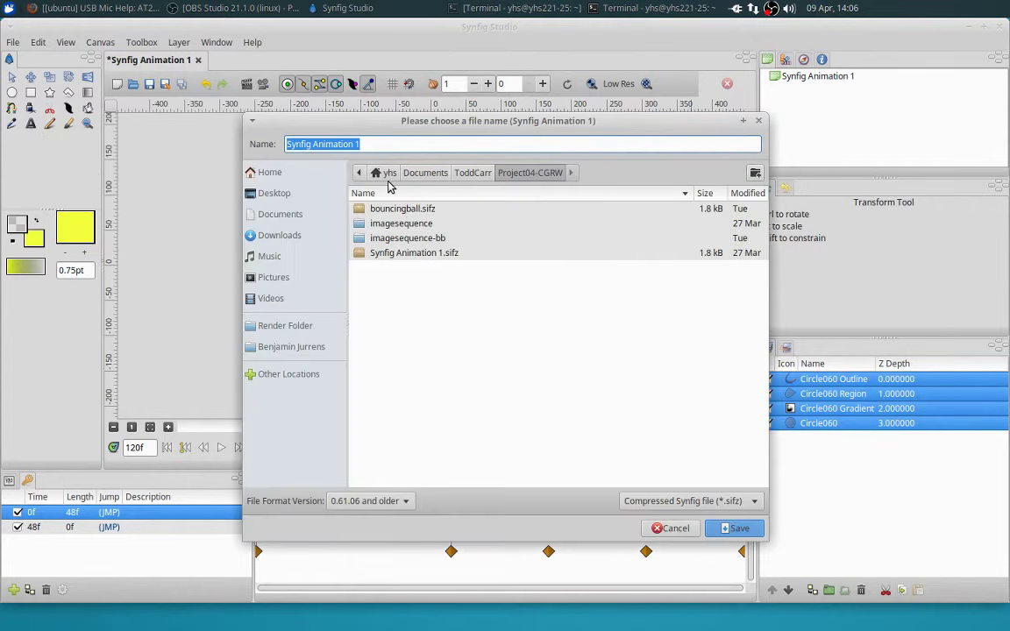
click(266, 213)
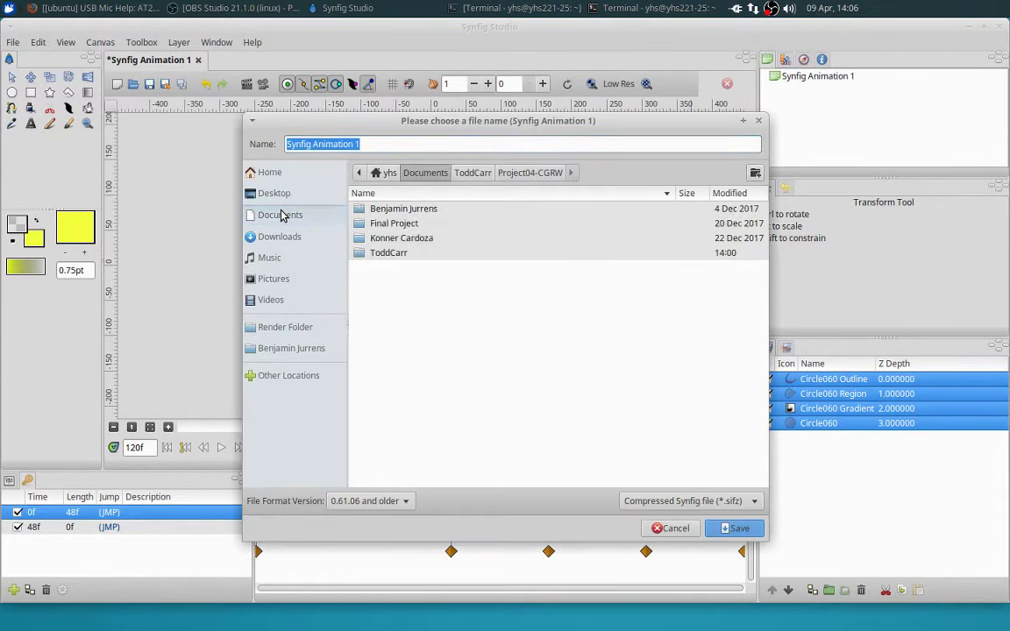
double_click(391, 253)
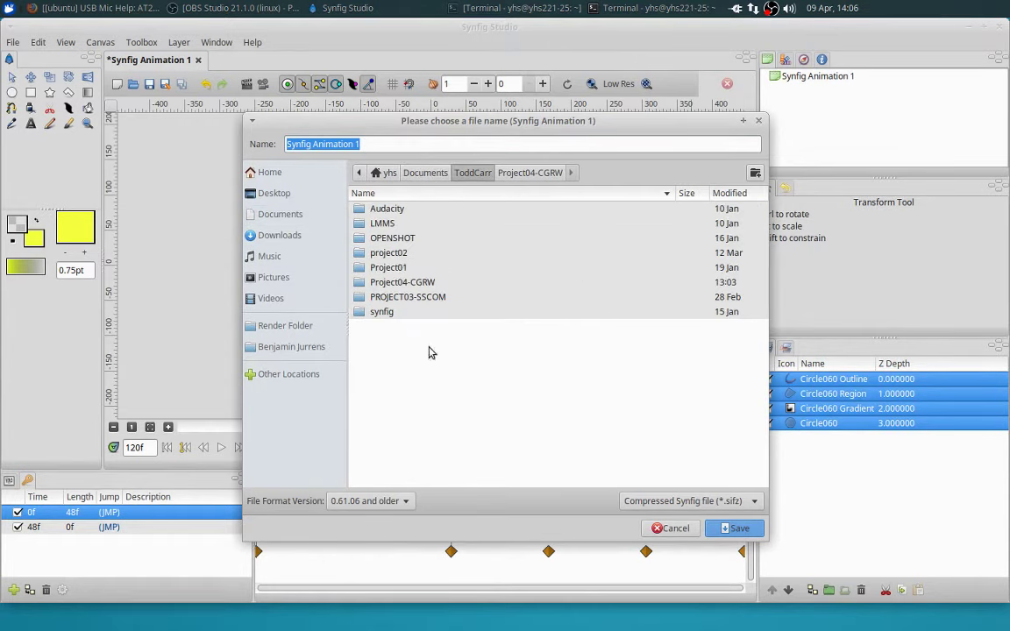
double_click(396, 285)
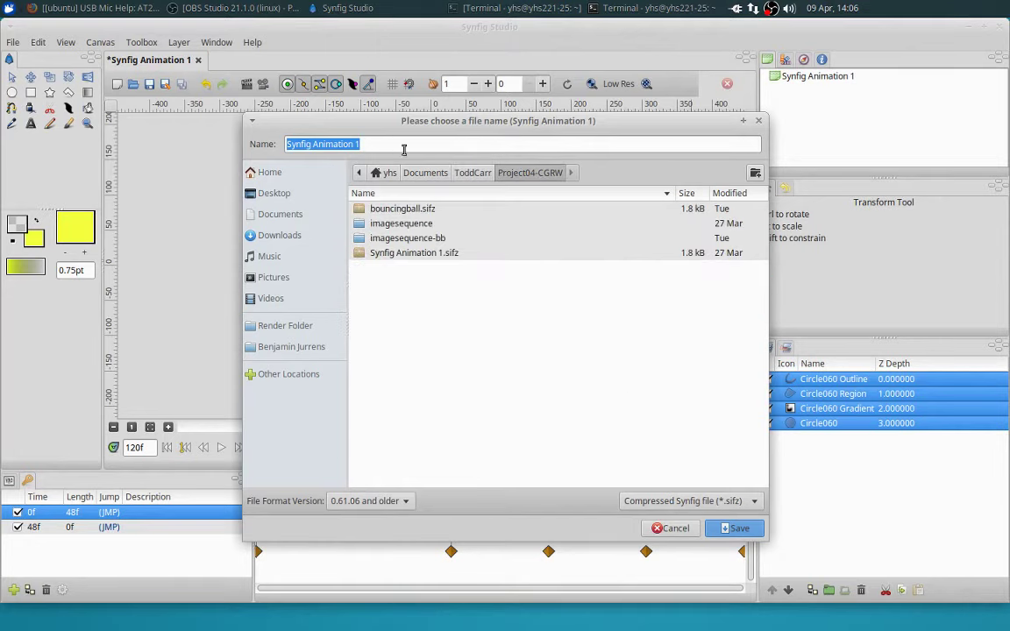
text(B)
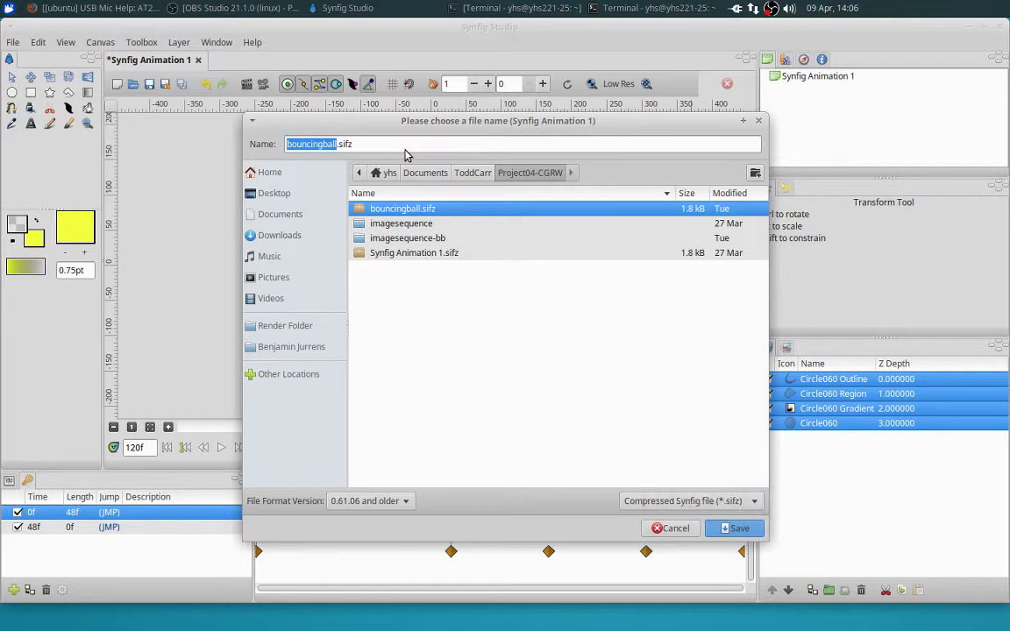
click(338, 144)
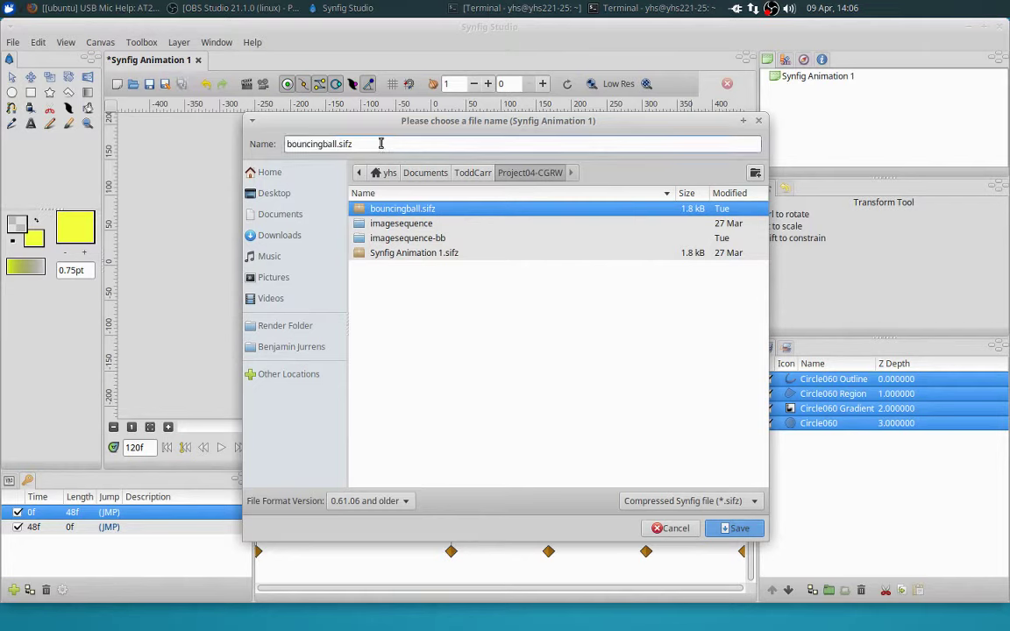
text(animation)
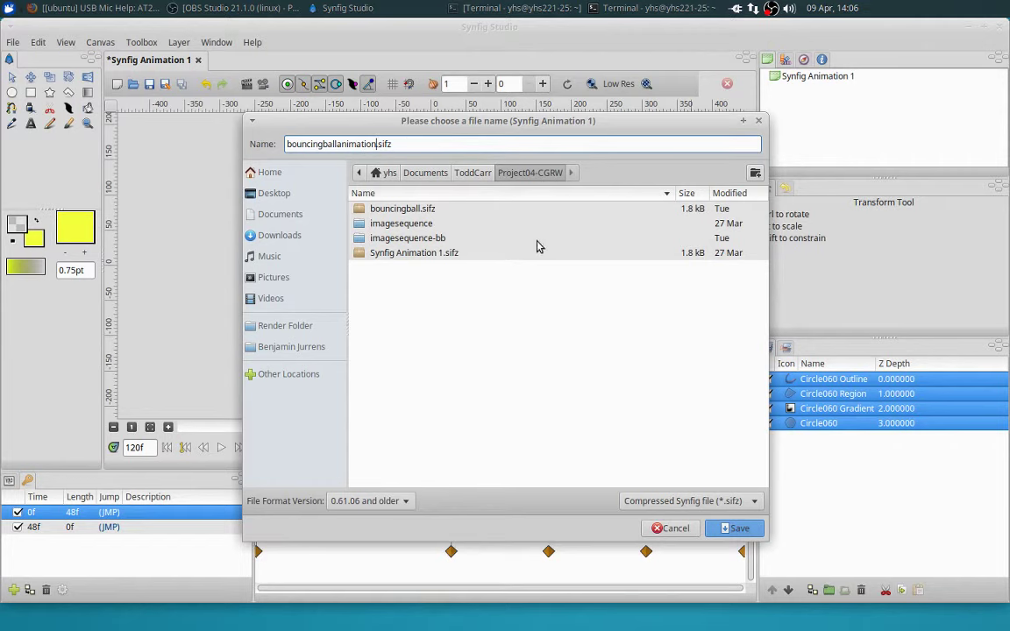
click(737, 530)
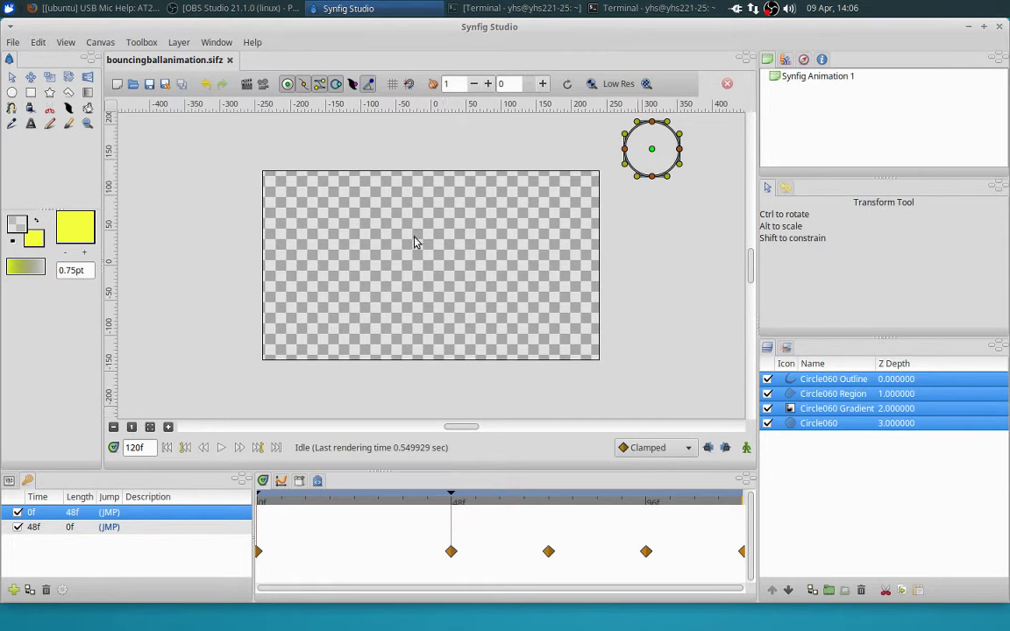
- Open the render settings and browse to the Project04-CGRW folder under Documents as the render's output location
click(10, 46)
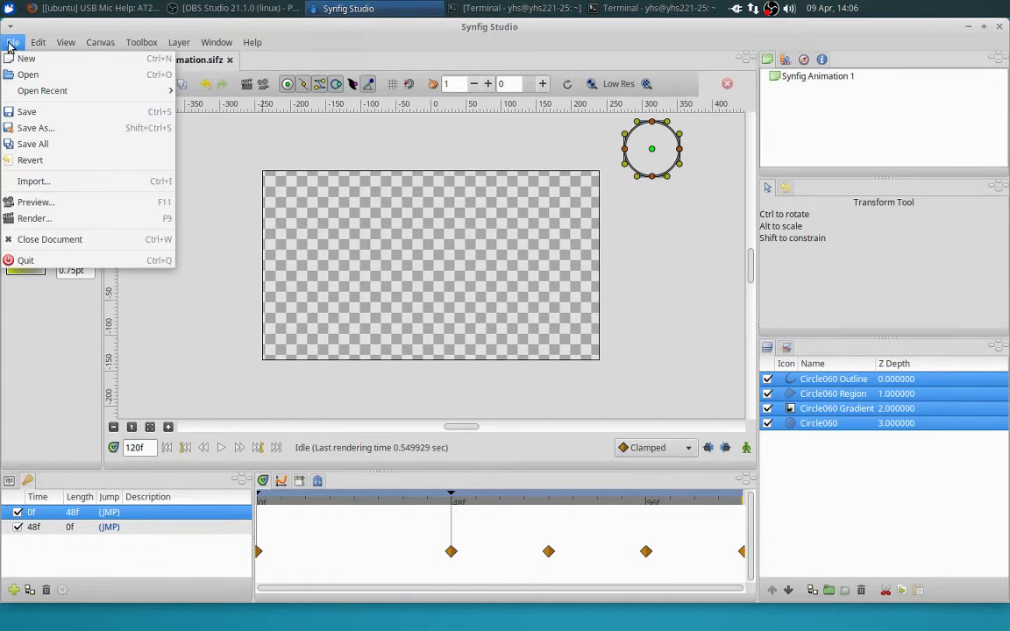
click(32, 219)
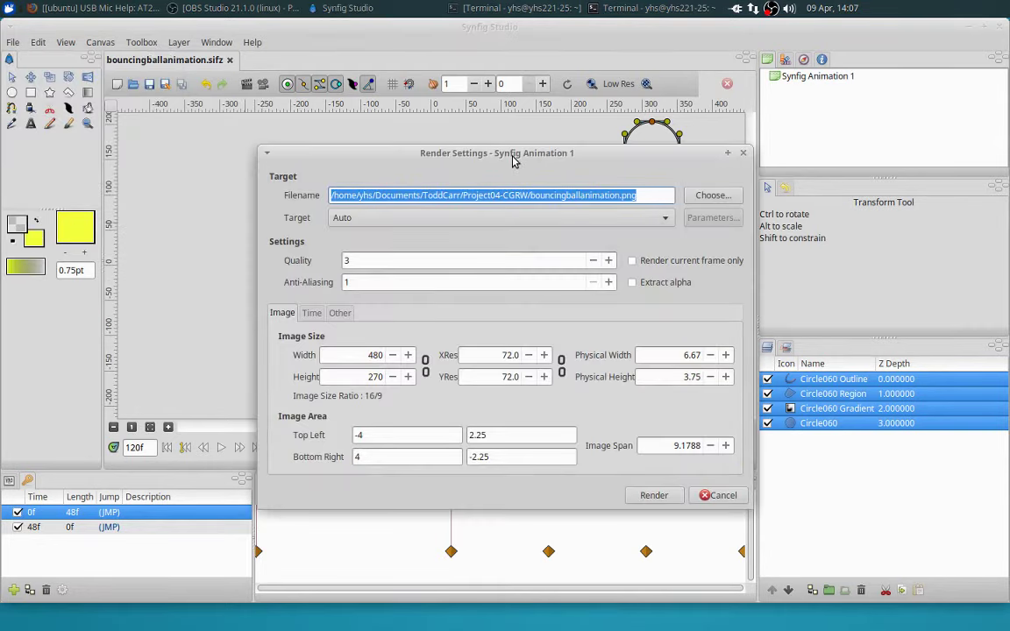
drag(463, 151, 398, 133)
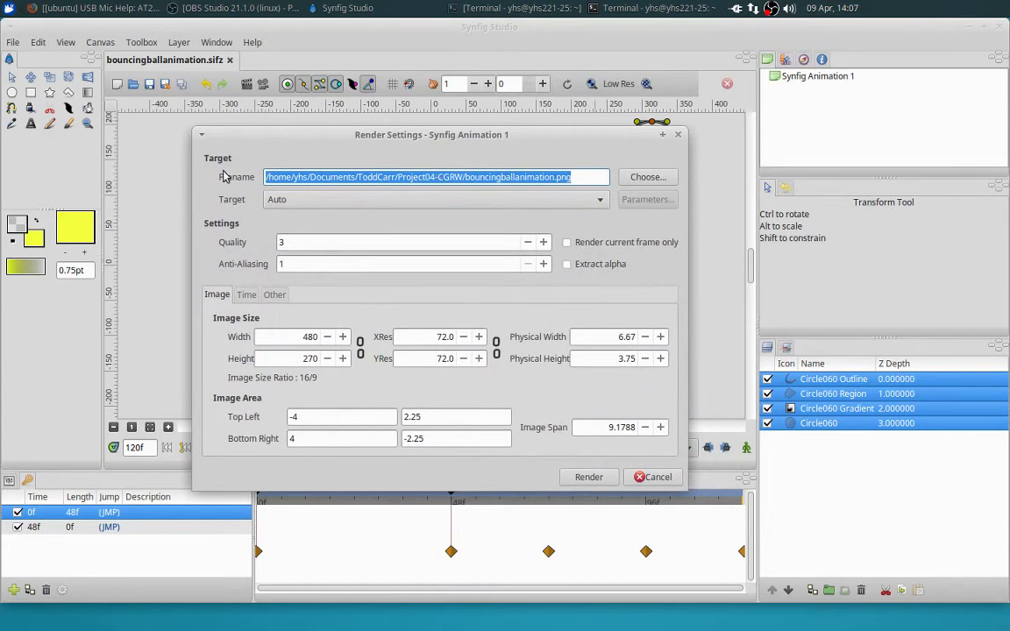
click(649, 176)
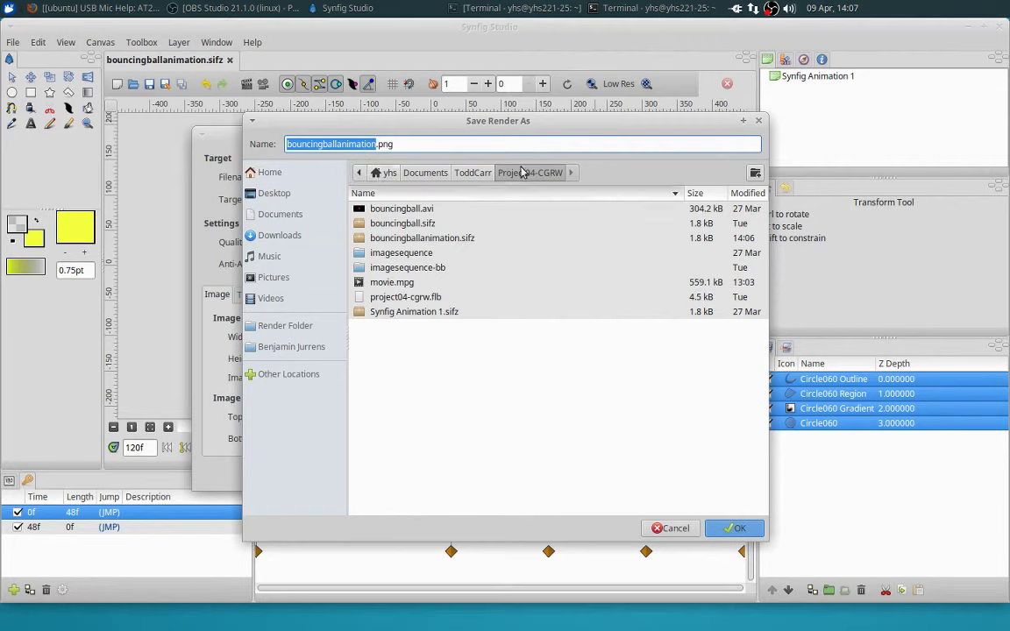
click(391, 172)
click(420, 172)
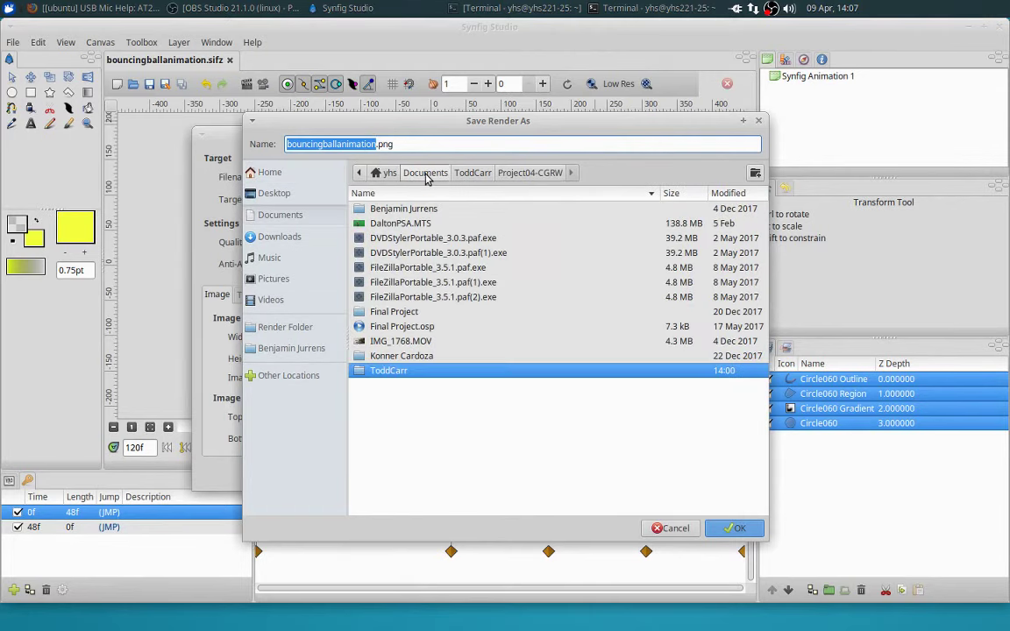
click(463, 174)
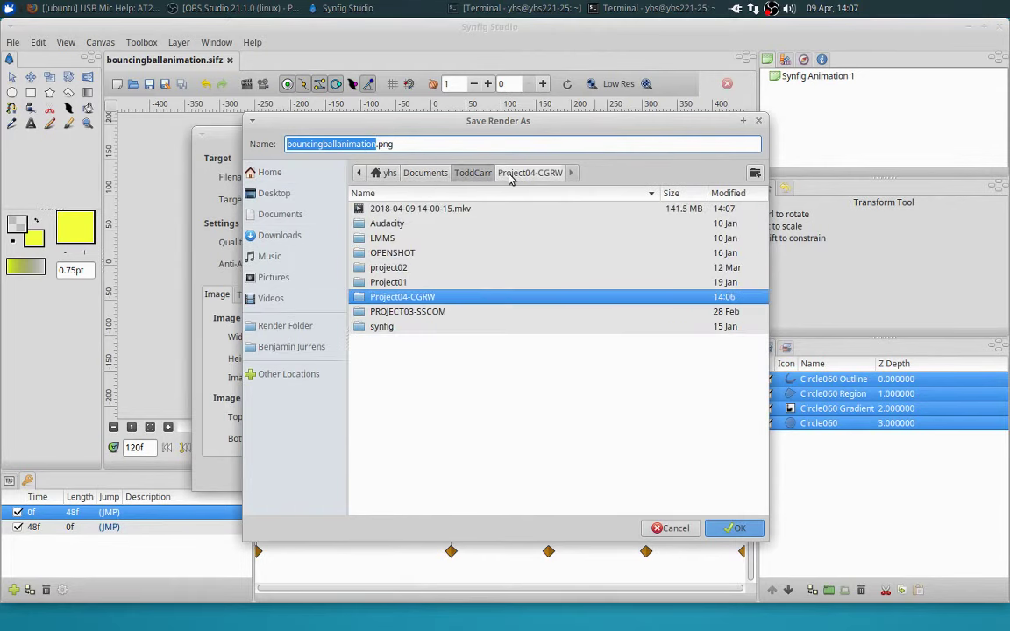
click(509, 175)
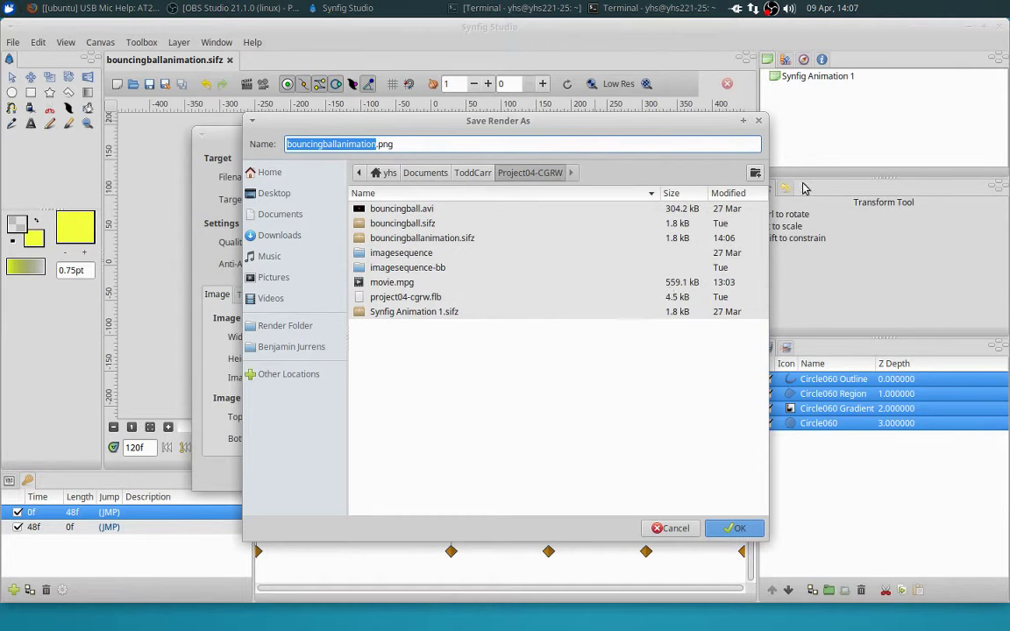
- Create a BouncingBallIMAGES folder inside Project04-CGRW and render the animation into it as bouncingballanimation.png
click(756, 175)
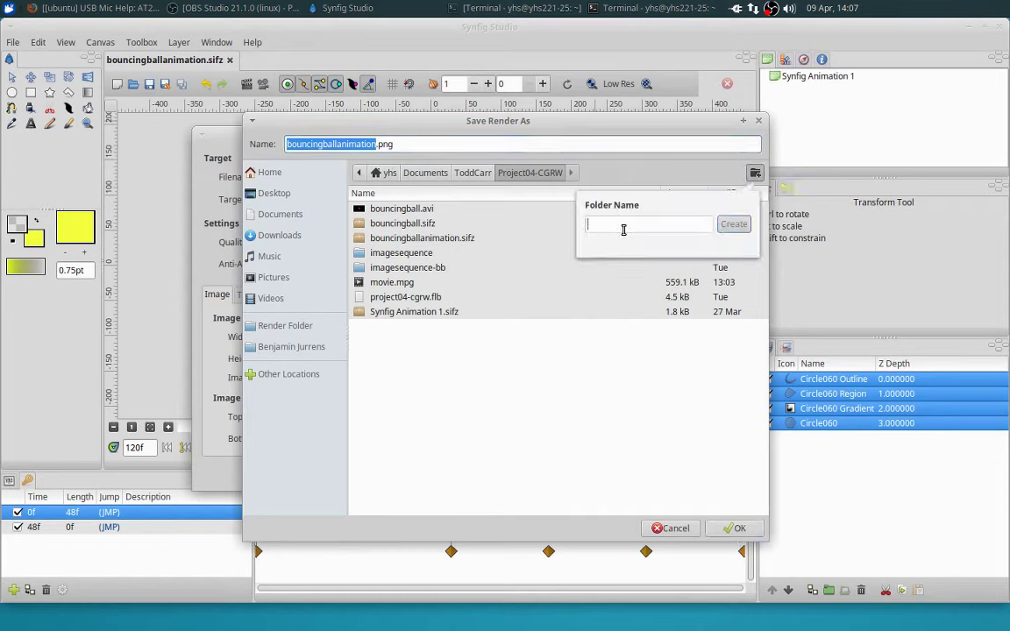
text(BouncingBallIMAGES)
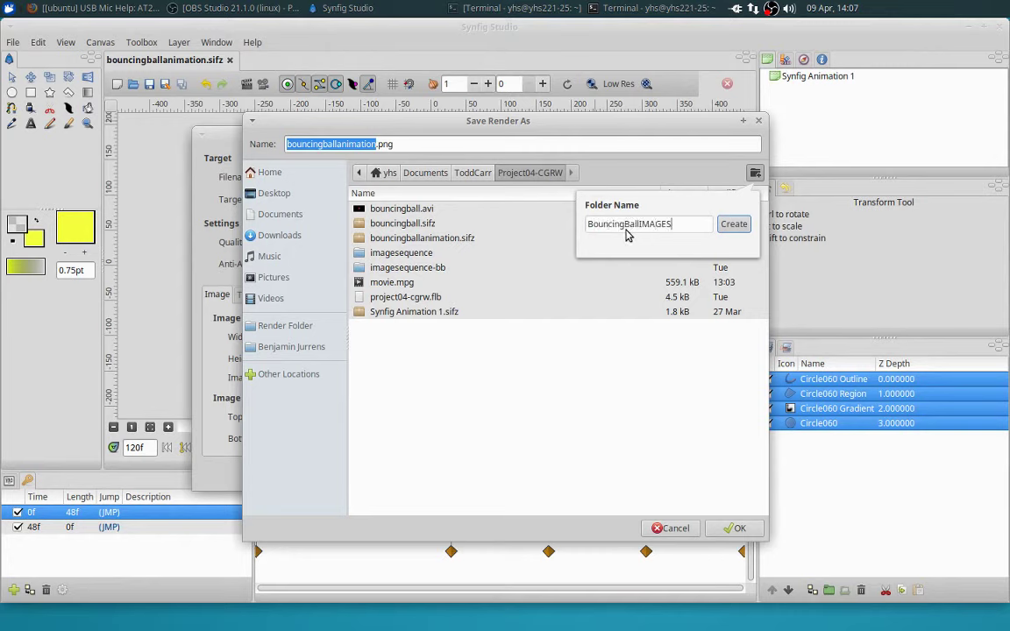
key(Return)
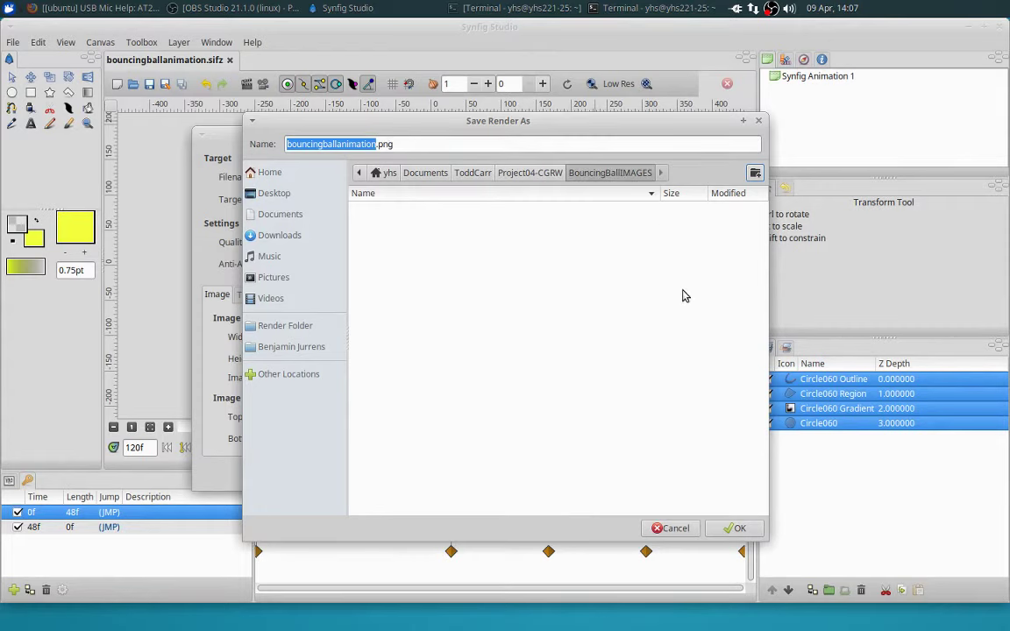
click(740, 528)
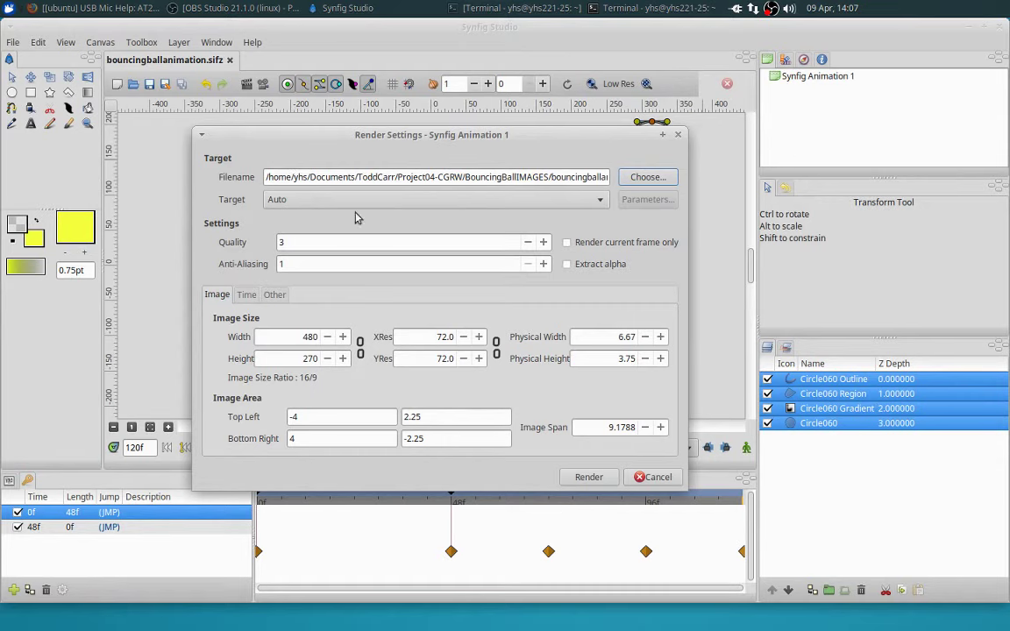
click(589, 478)
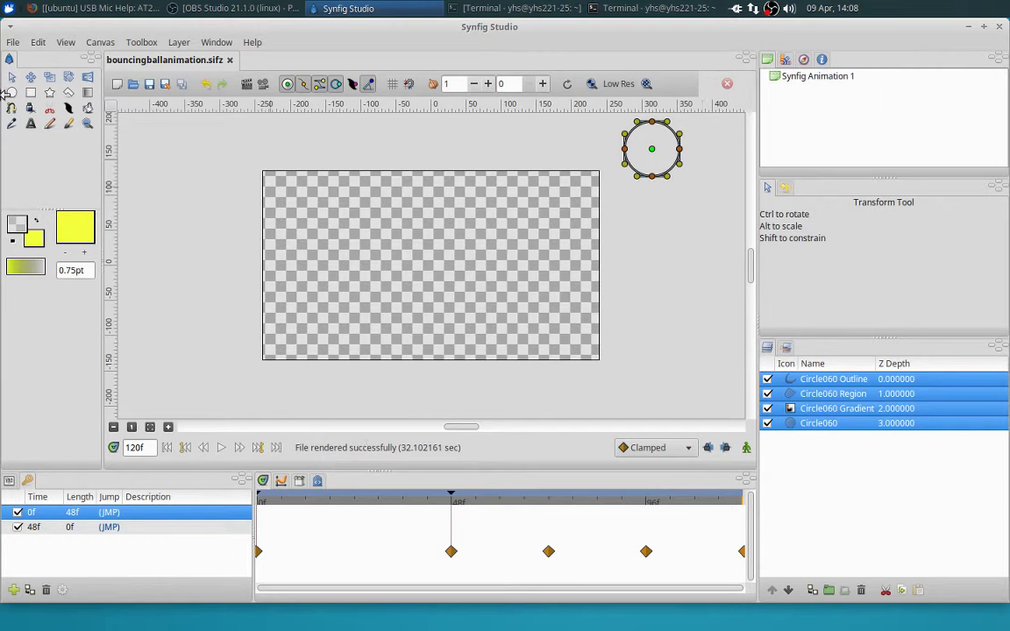
- Save the bouncing ball animation file and close Synfig Studio
click(12, 42)
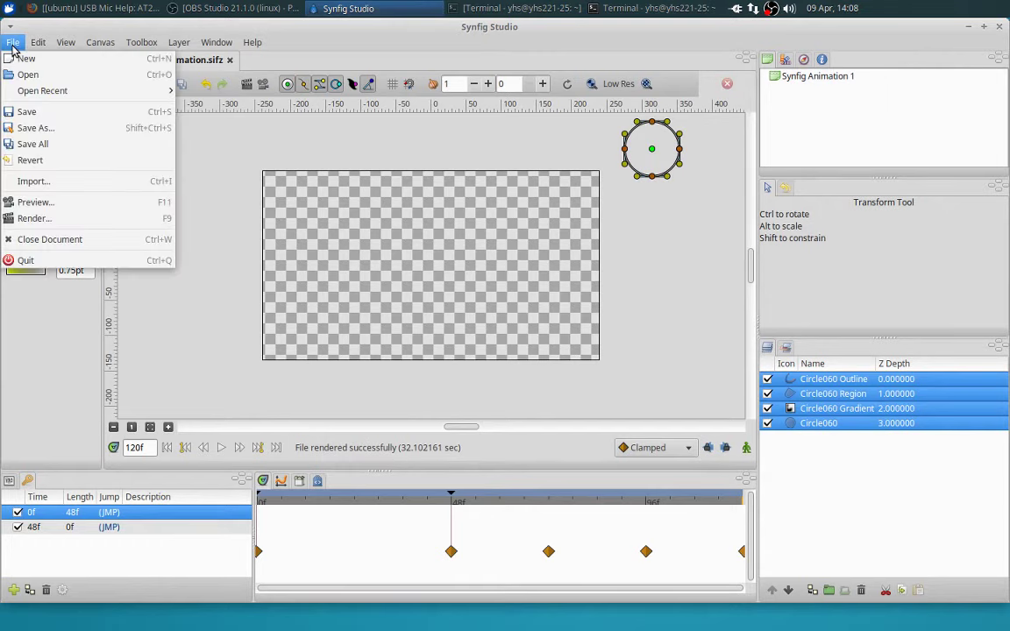
click(35, 118)
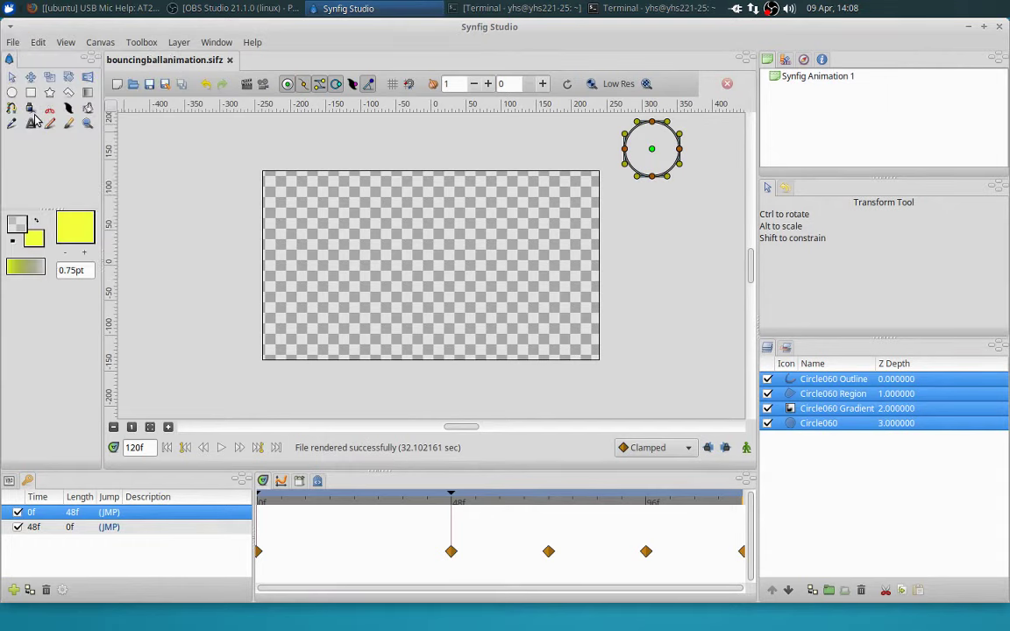
click(1000, 28)
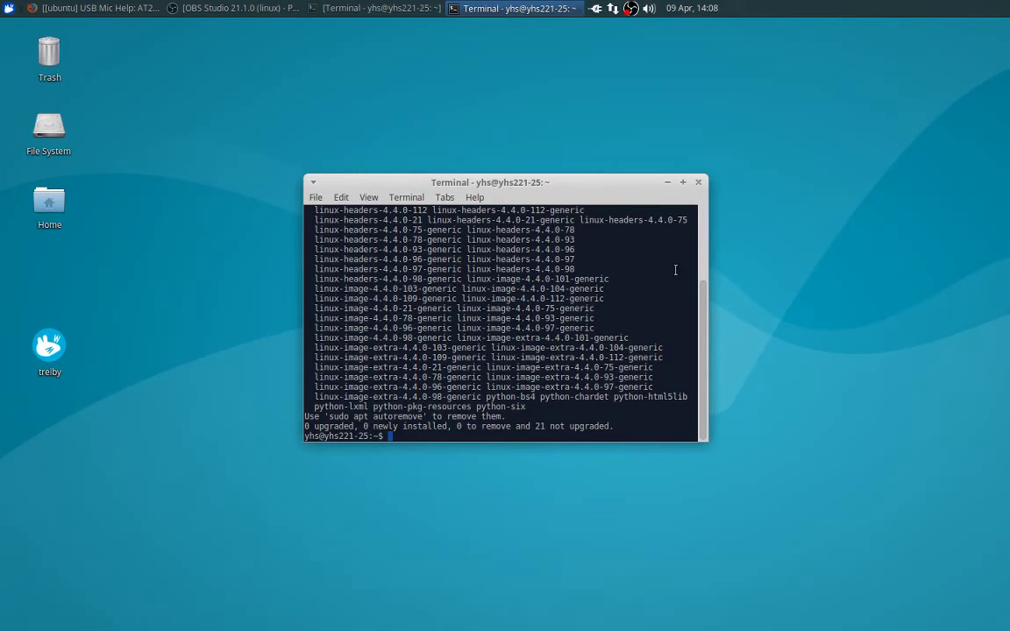
- Launch Flowblade Movie Editor from the installed multimedia applications
click(9, 8)
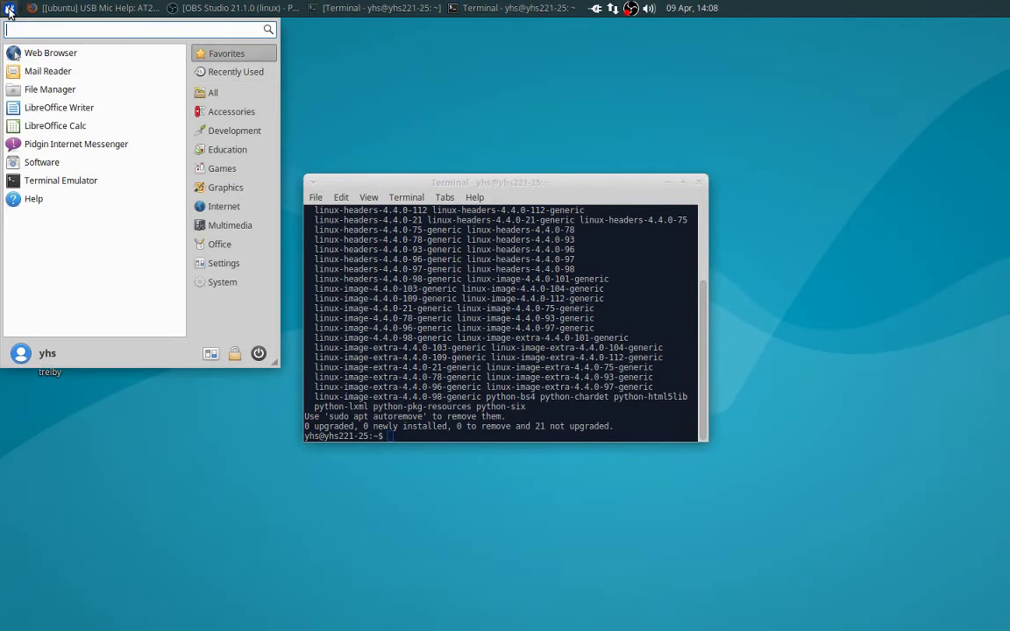
click(228, 225)
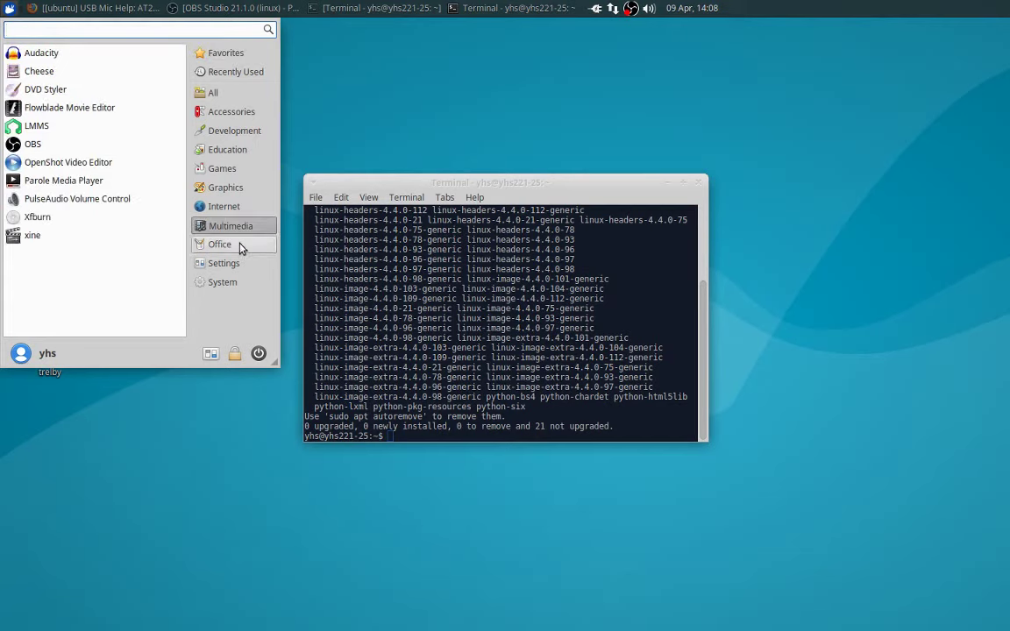
click(33, 111)
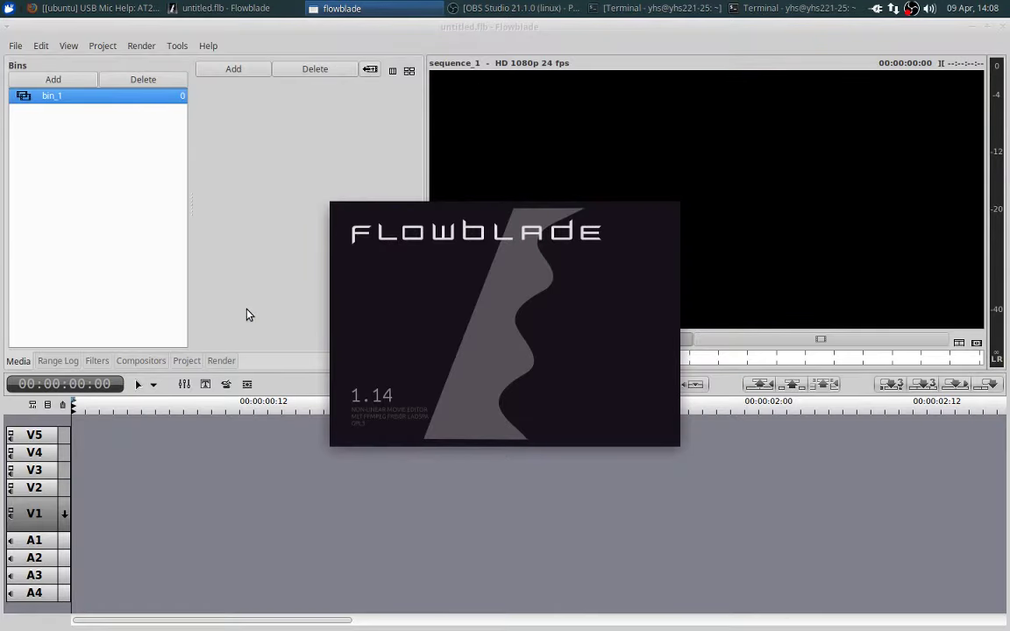
- Save the empty project as BouncingBallANIMATION.flb in the Project04-CGRW folder under Documents
click(14, 48)
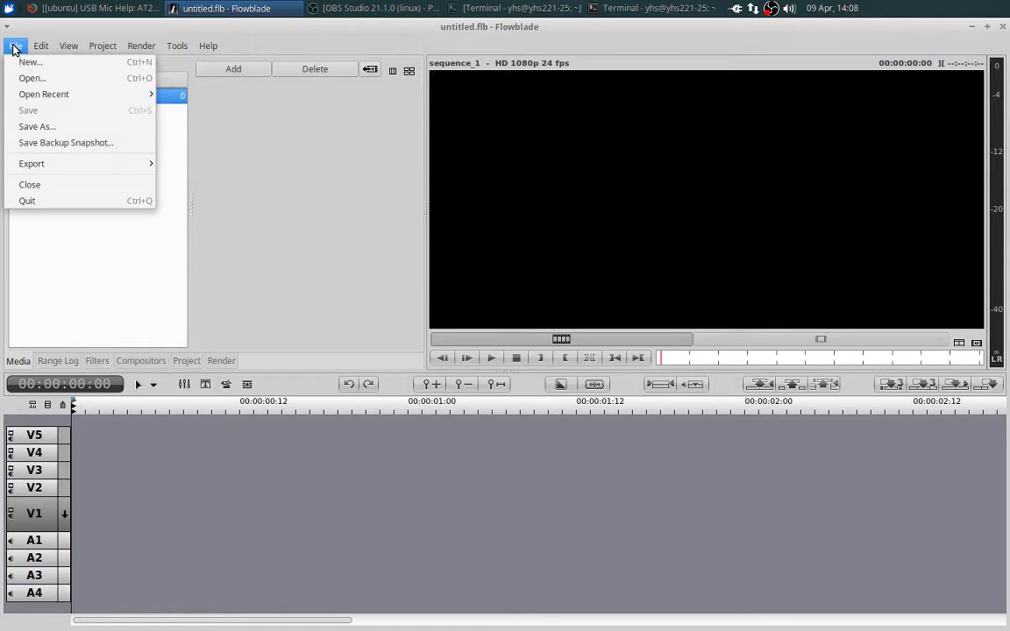
click(37, 127)
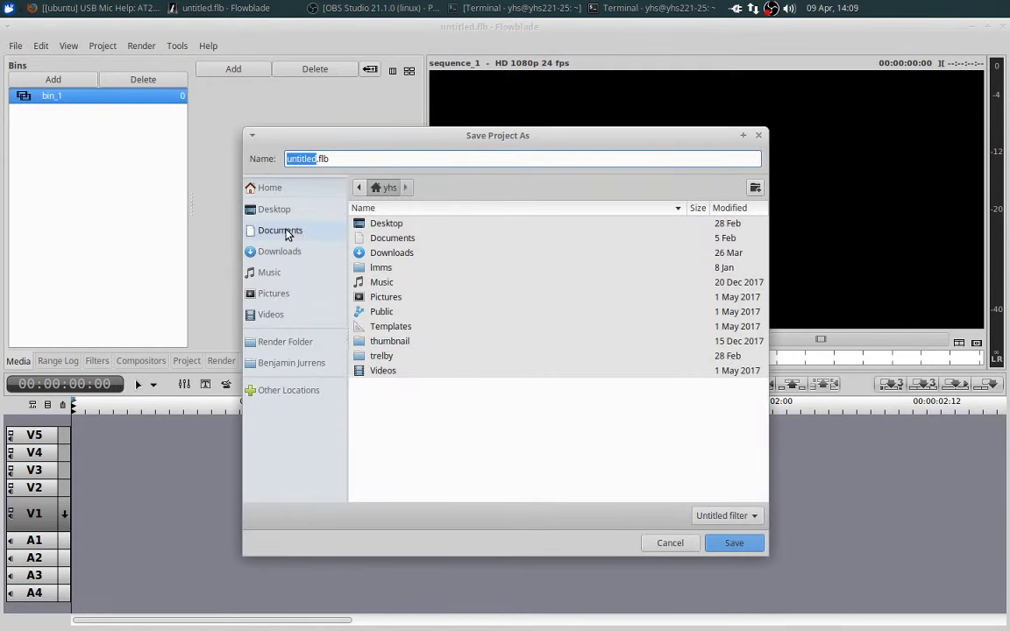
click(256, 231)
double_click(372, 268)
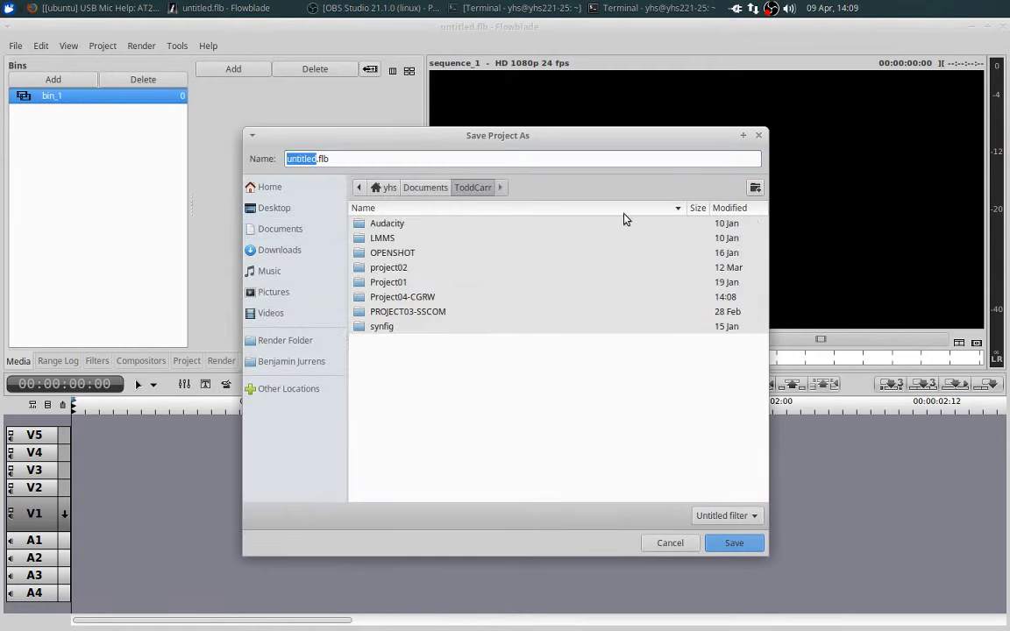
double_click(419, 298)
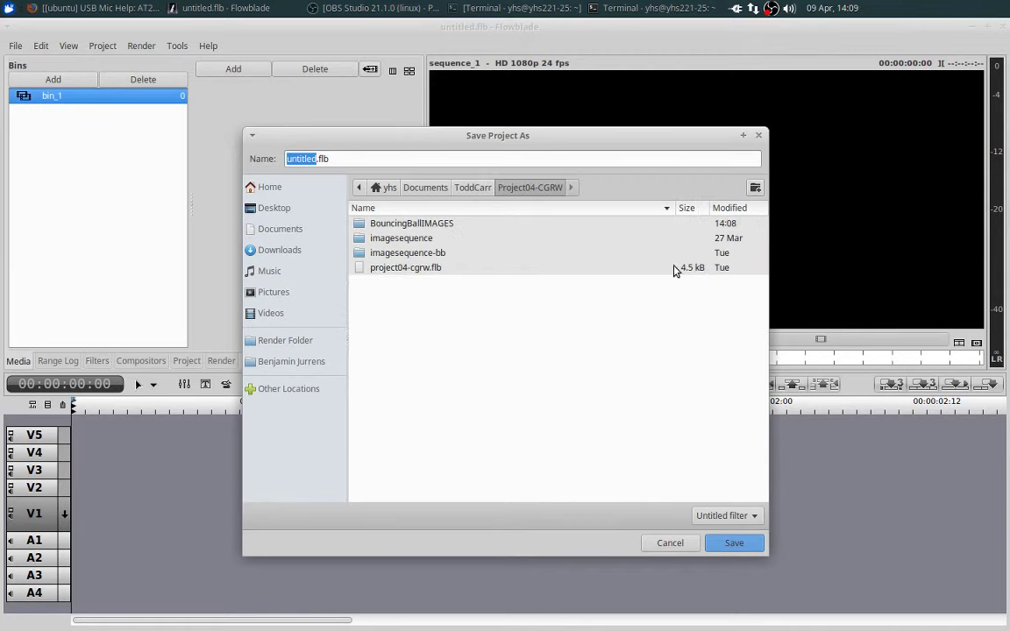
click(350, 159)
drag(318, 159, 273, 161)
text(BouncingBa)
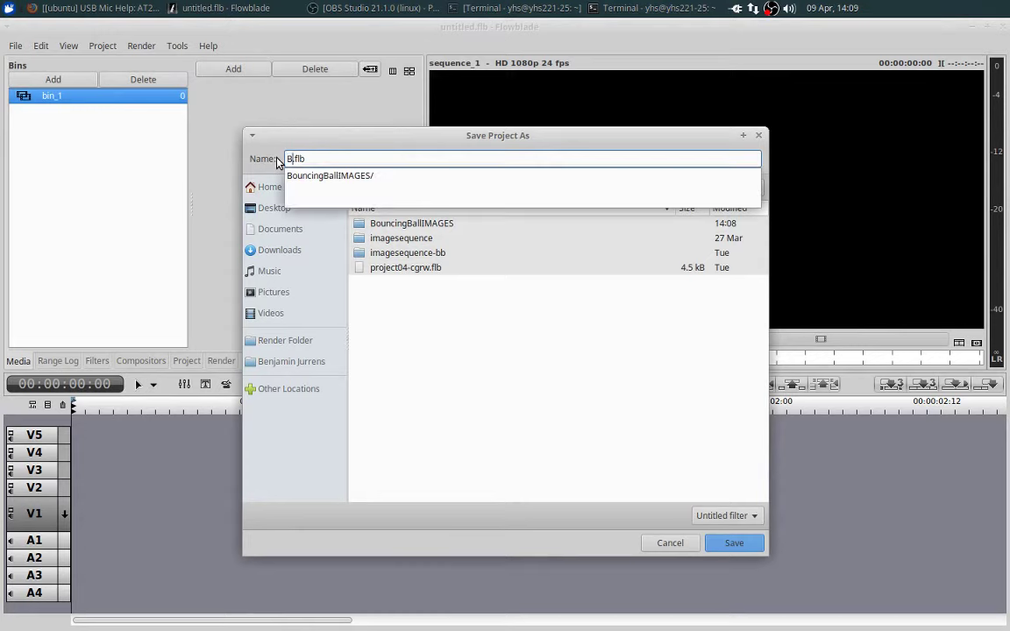
text(llAN)
text(IMA)
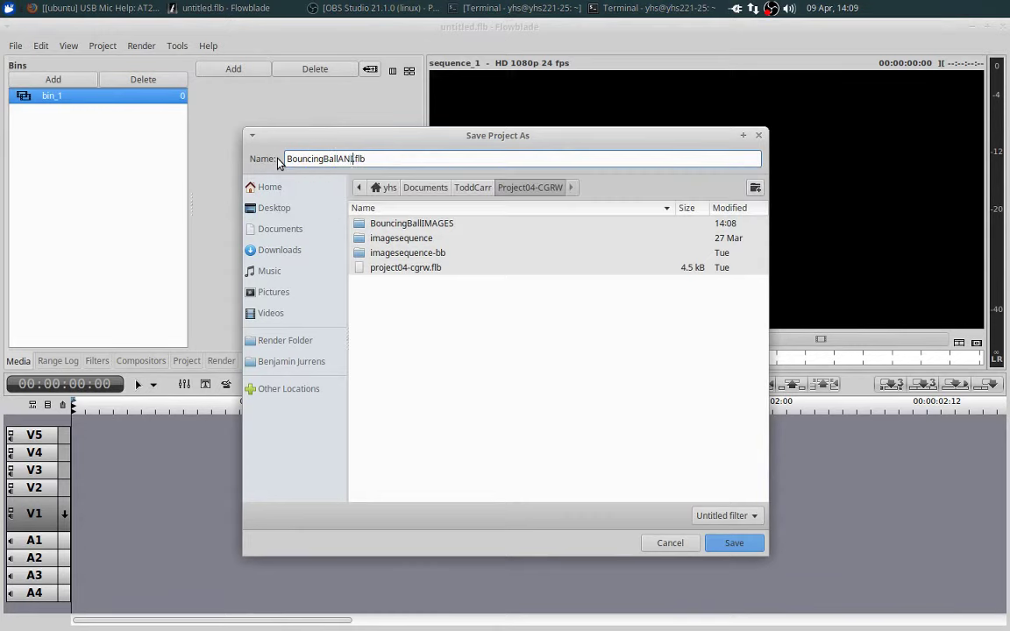
text(TION)
click(734, 544)
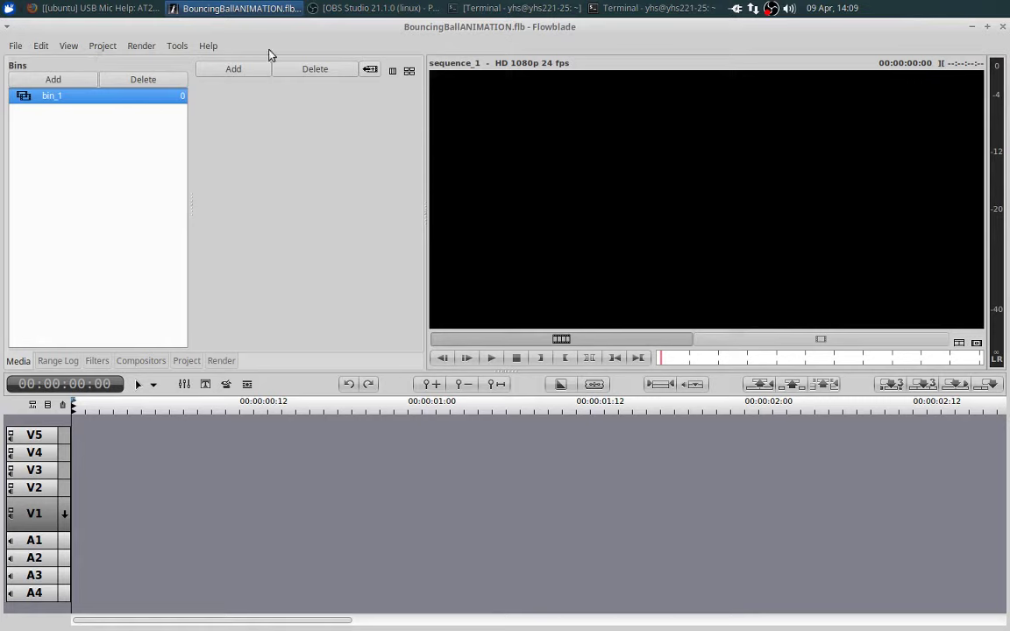
- Add the image sequence starting with bouncingballanimation.0000.png from BouncingBallIMAGES and place its clip at the start of track V1
click(106, 46)
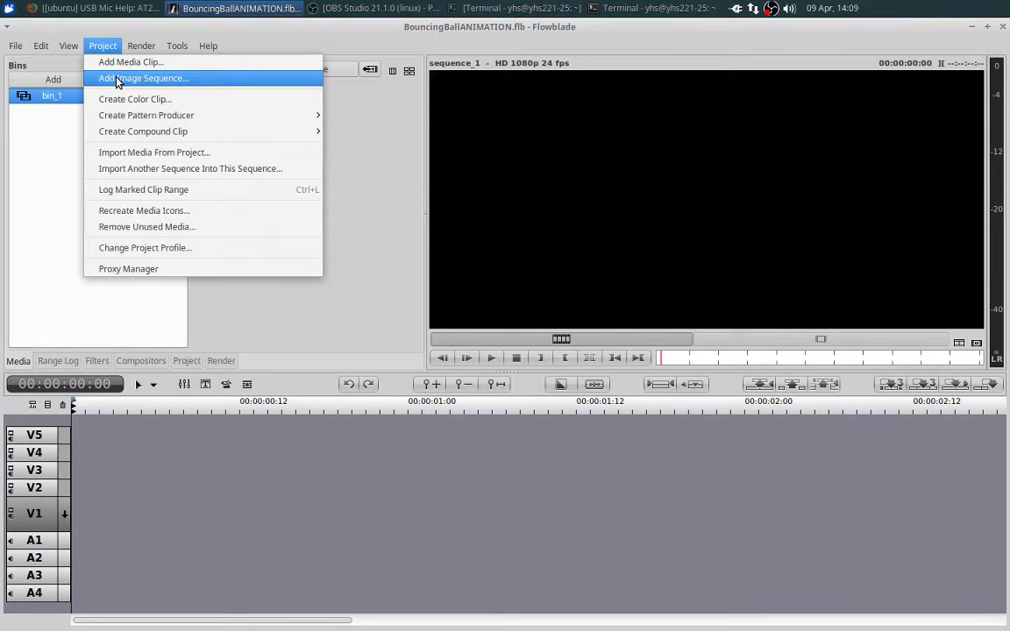
click(119, 81)
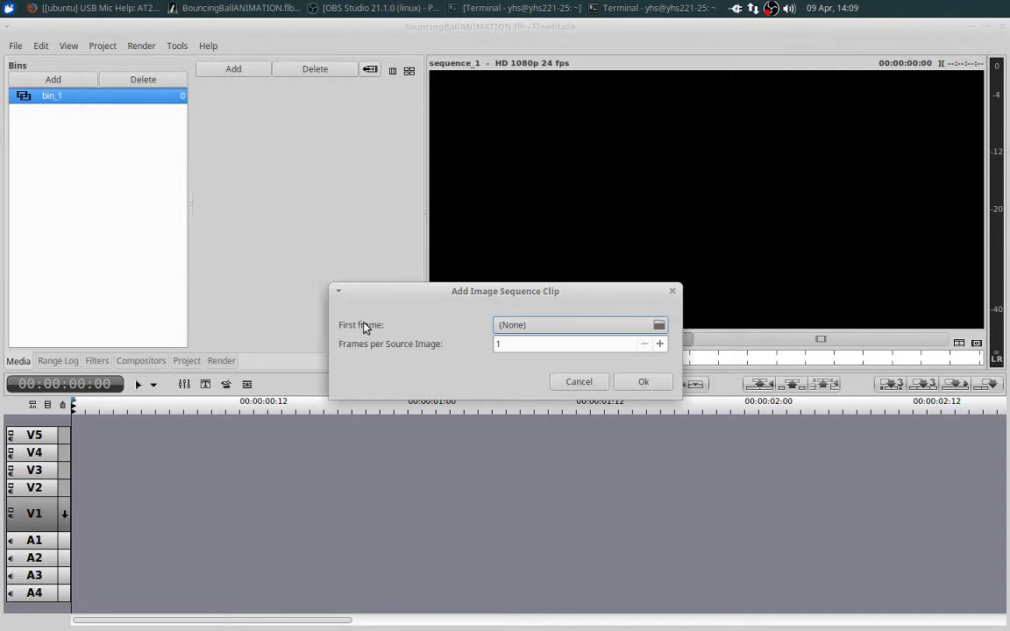
click(556, 331)
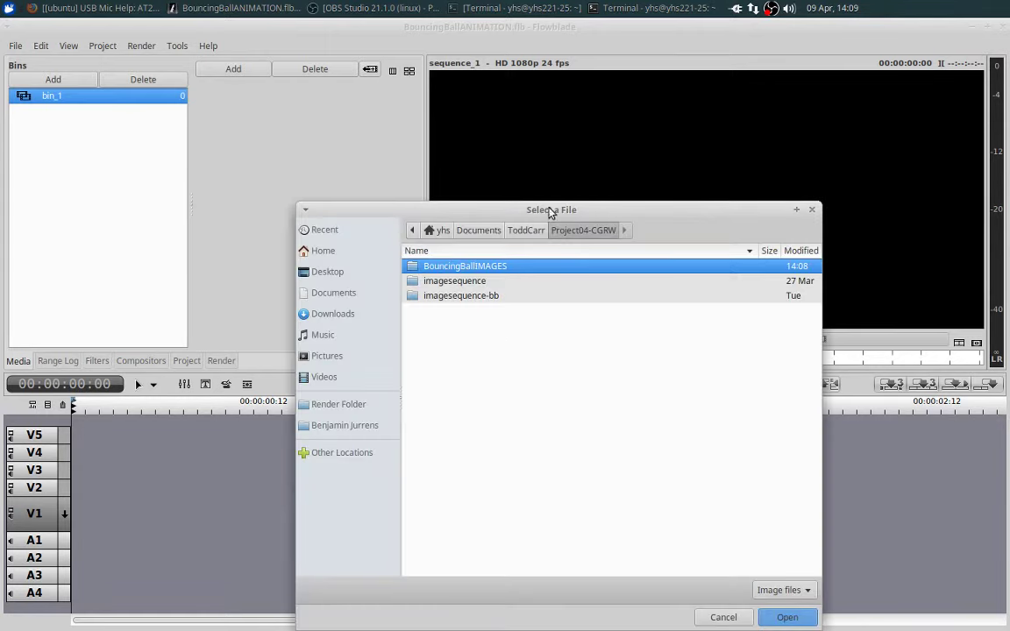
click(431, 230)
double_click(455, 282)
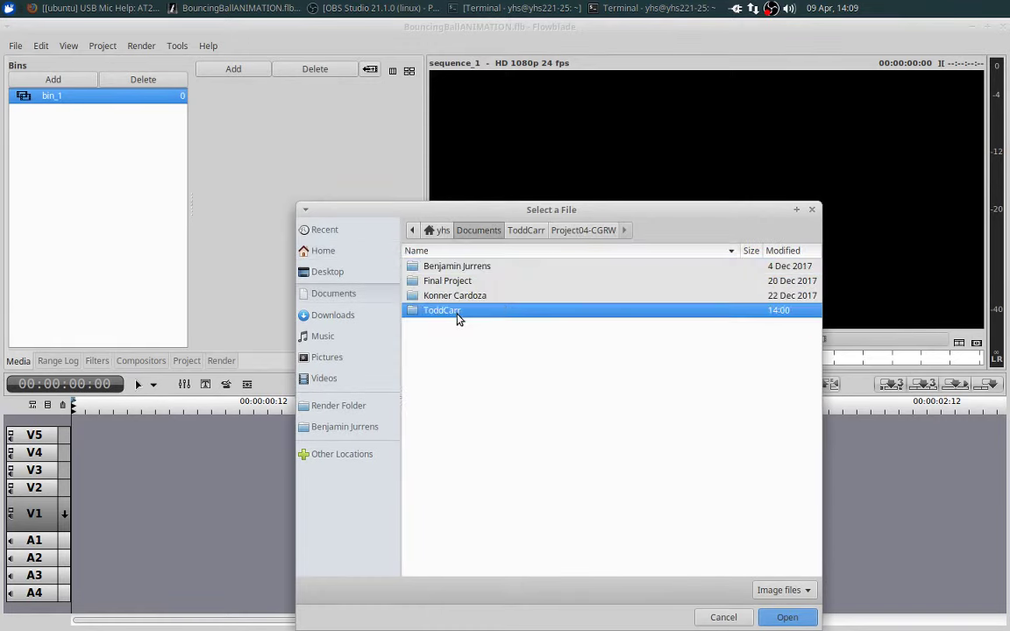
double_click(458, 312)
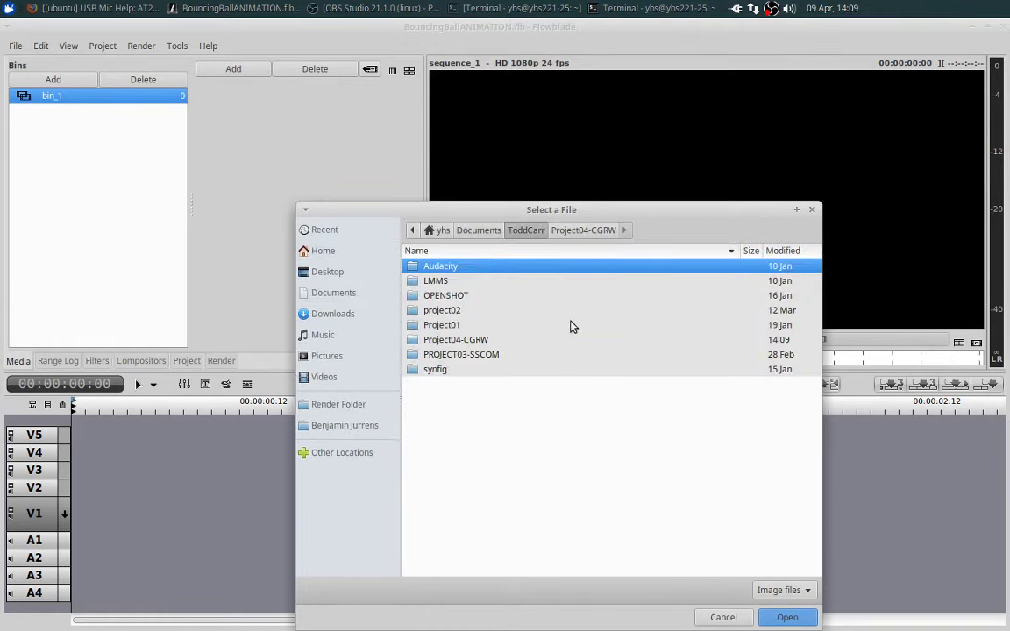
double_click(455, 341)
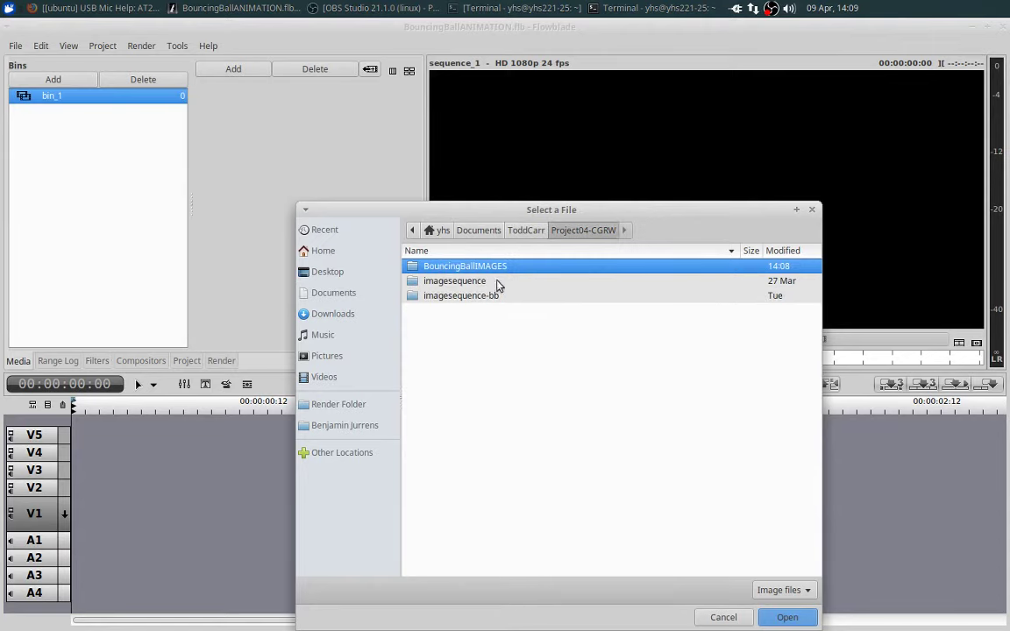
double_click(455, 273)
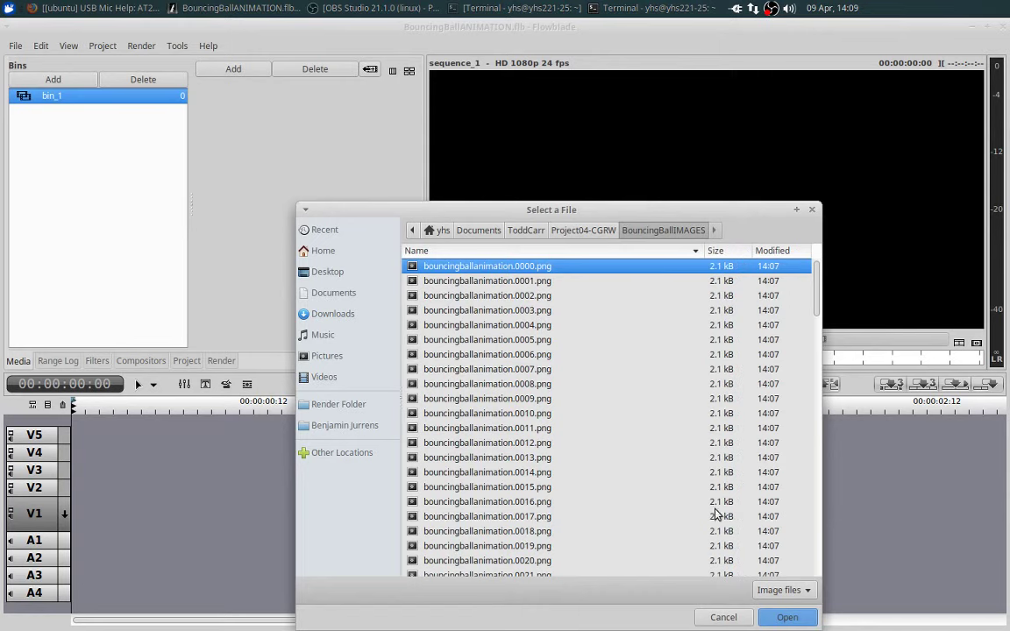
click(785, 618)
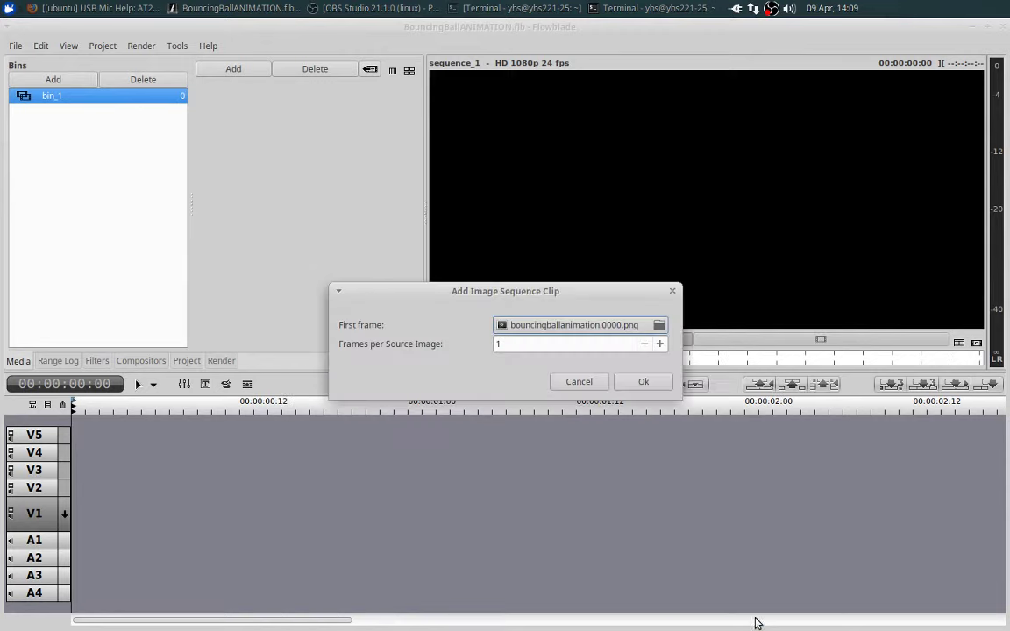
click(644, 382)
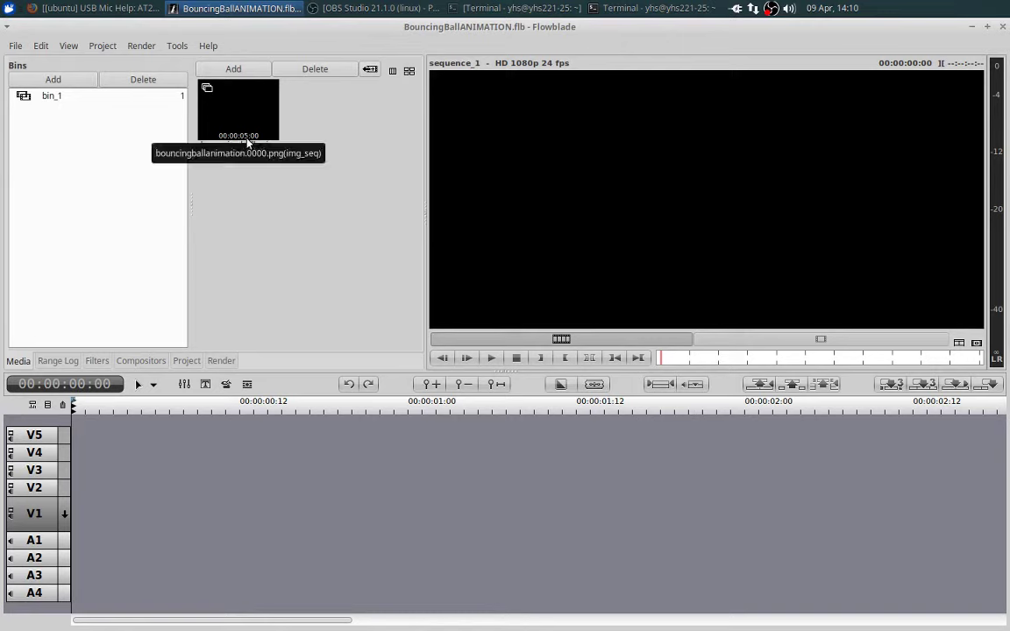
drag(253, 119, 83, 514)
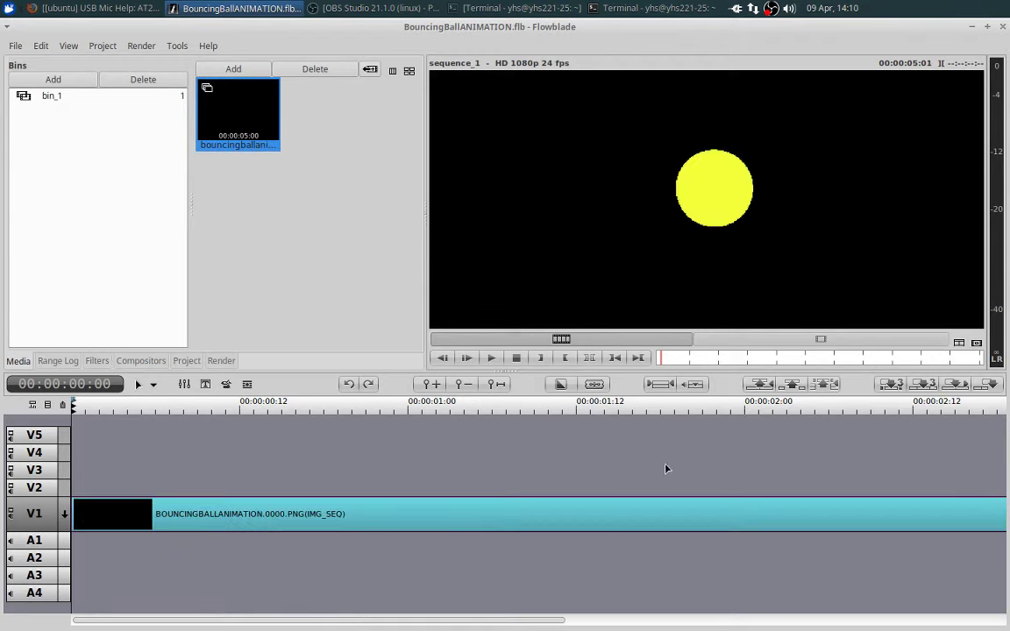
- Play back the sequence and set the render output folder to Project04-CGRW within the personal folder under Documents
click(492, 357)
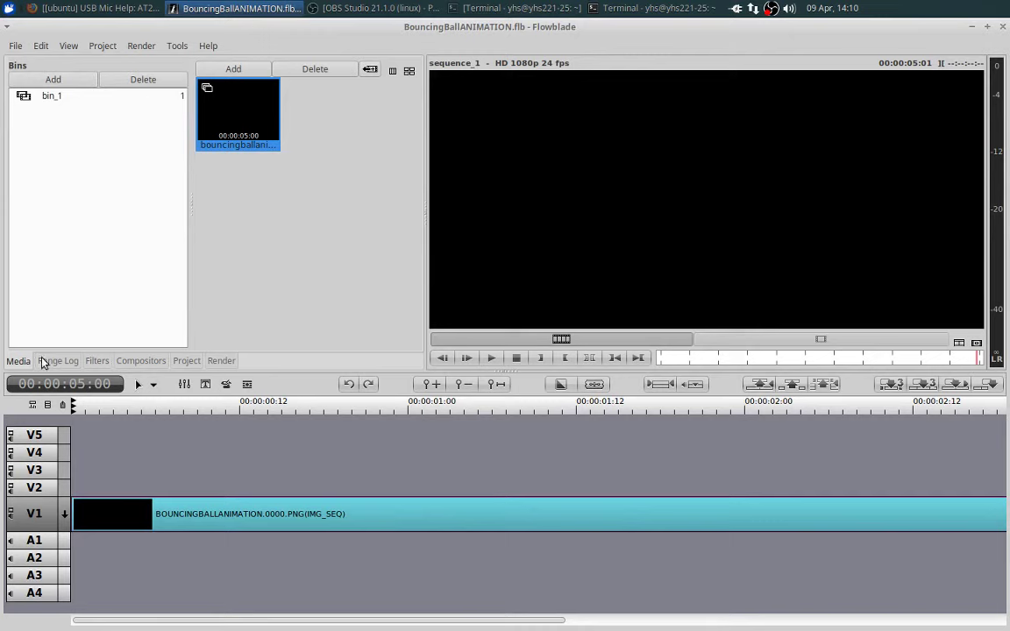
click(221, 361)
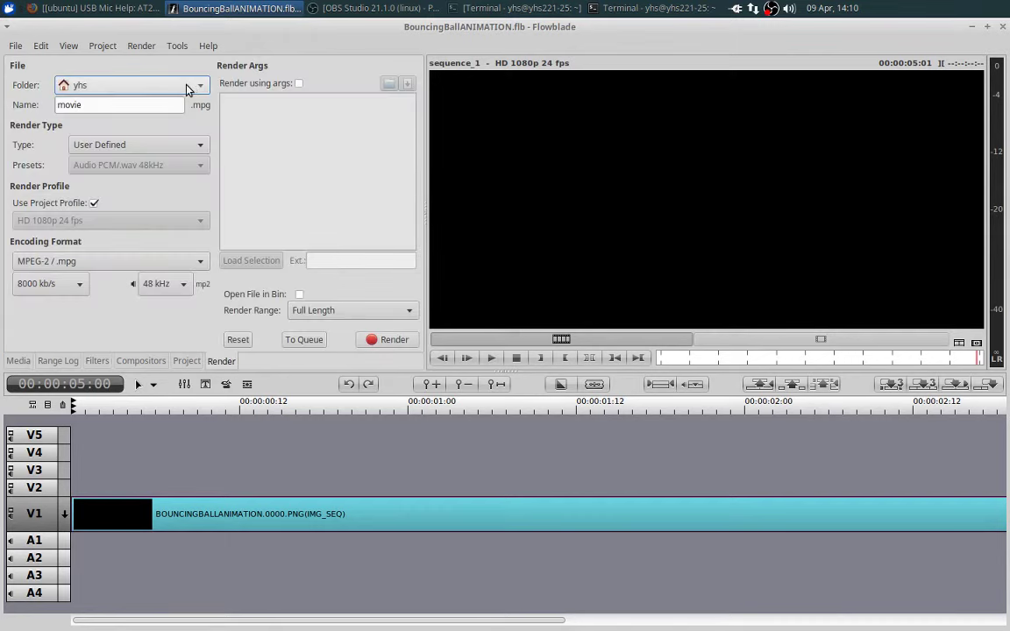
click(131, 89)
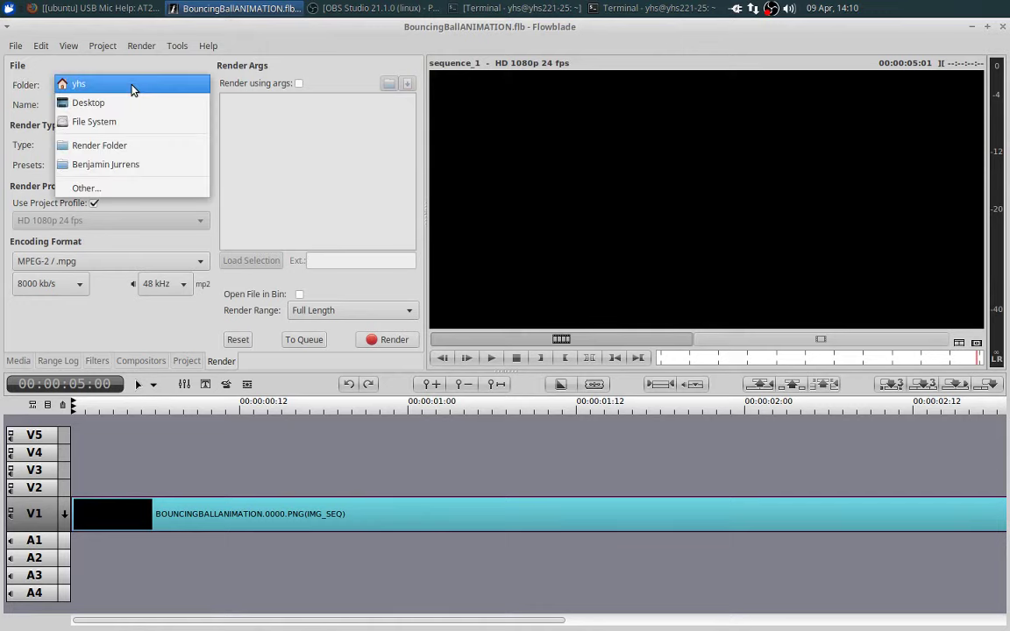
click(89, 190)
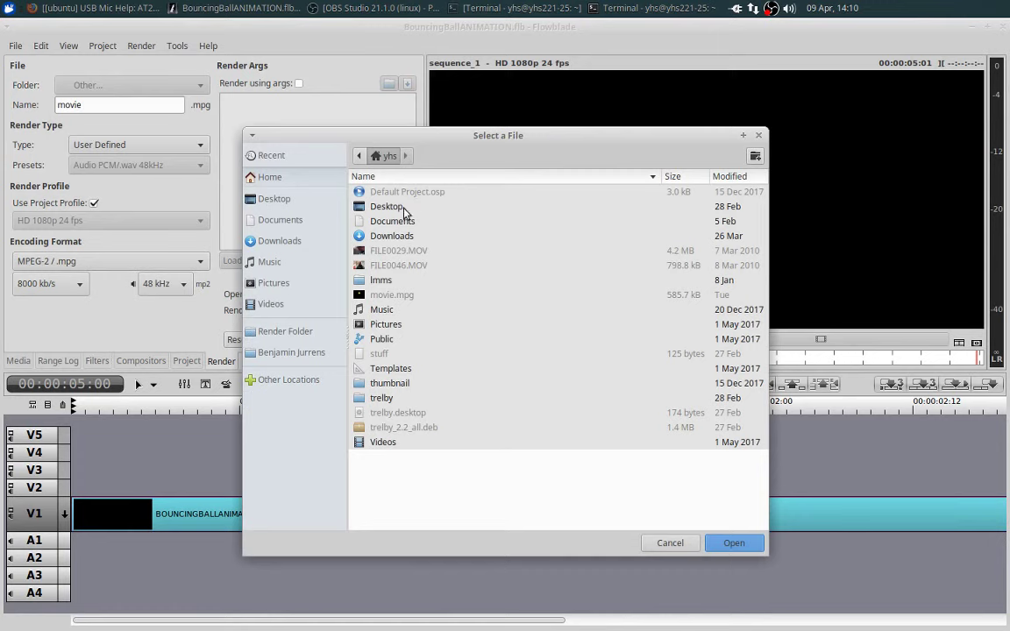
click(289, 222)
double_click(396, 354)
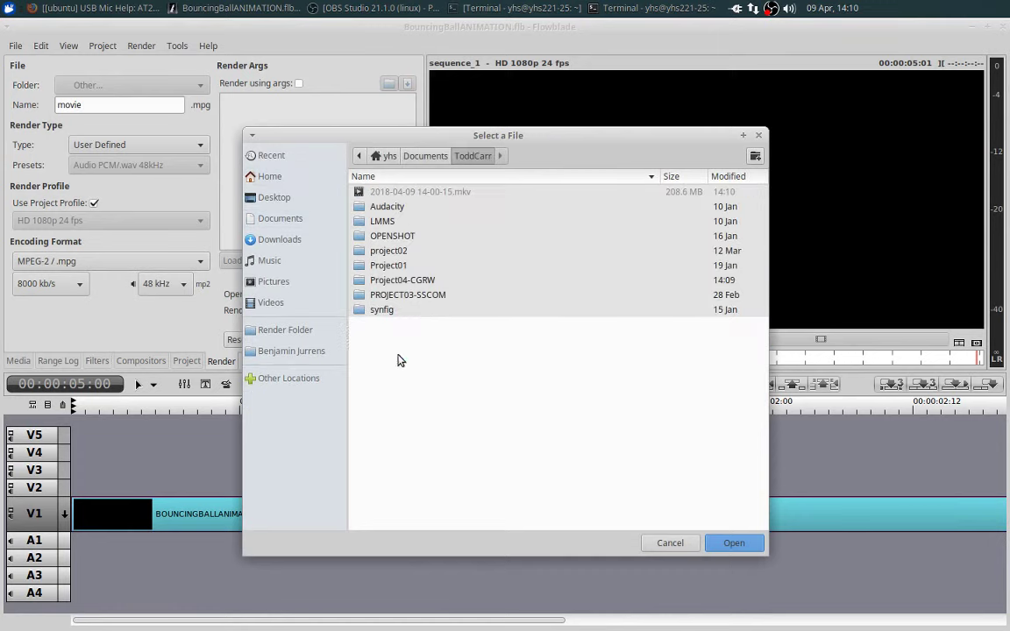
double_click(419, 281)
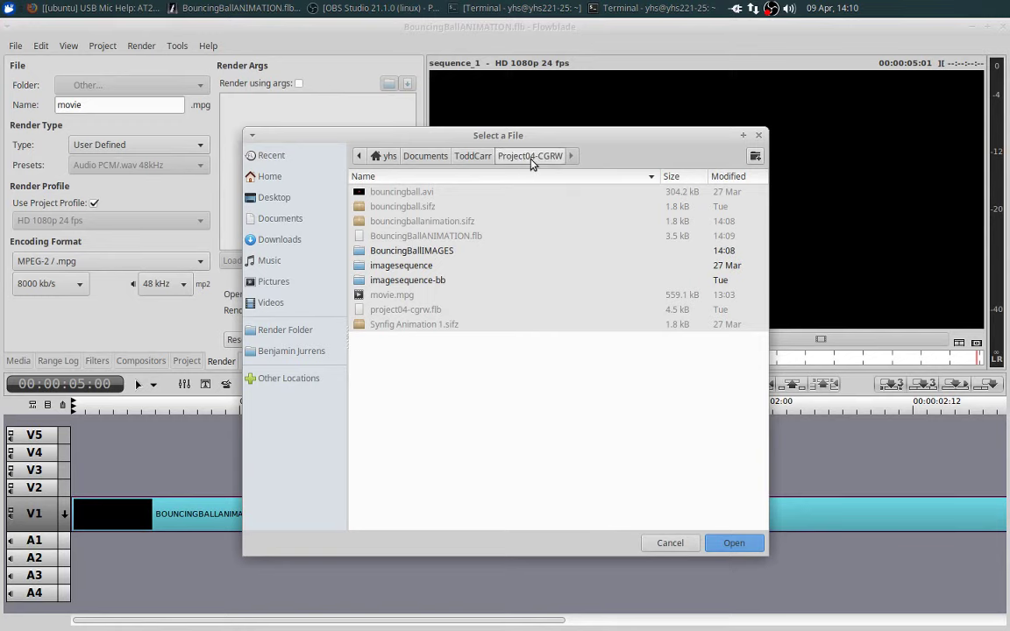
click(735, 544)
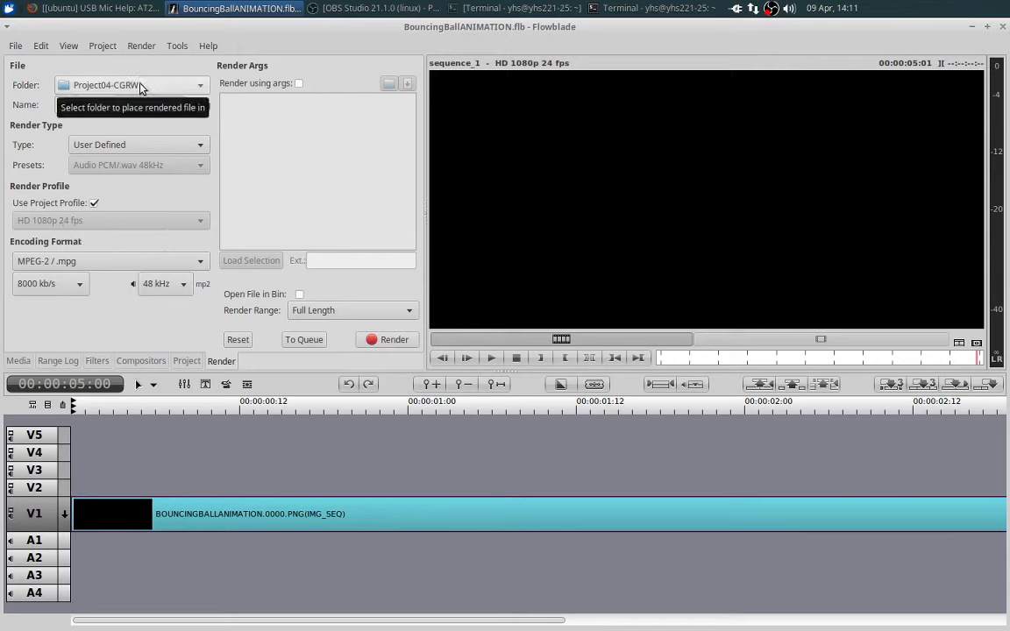
- Name the render output BouncingBall and render the full-length sequence as an MPEG-2 .mpg file
click(114, 108)
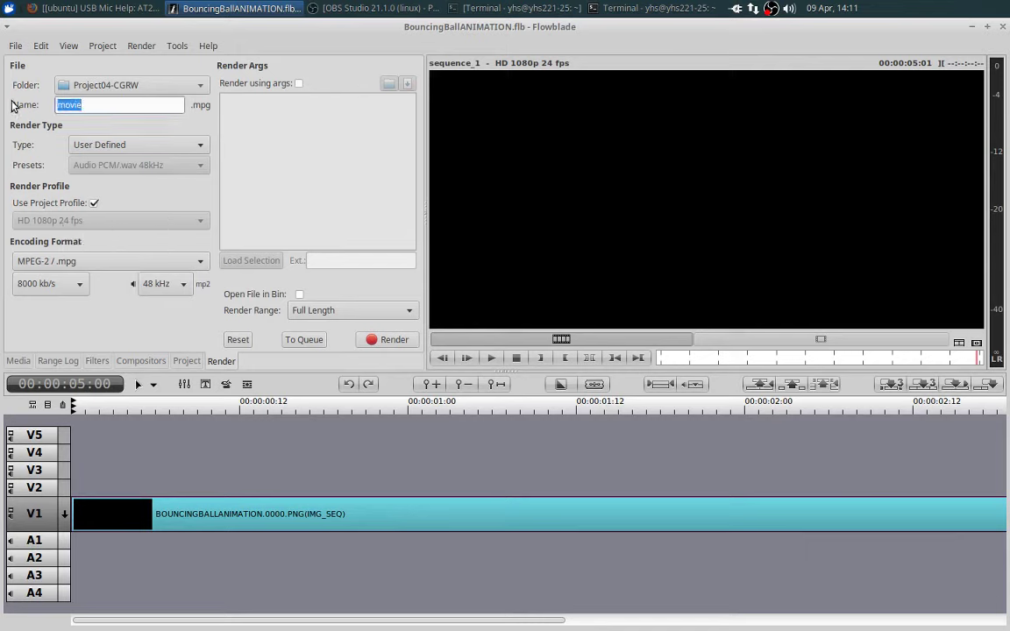
text(BouncingBAl)
key(BackSpace)
key(BackSpace)
text(all)
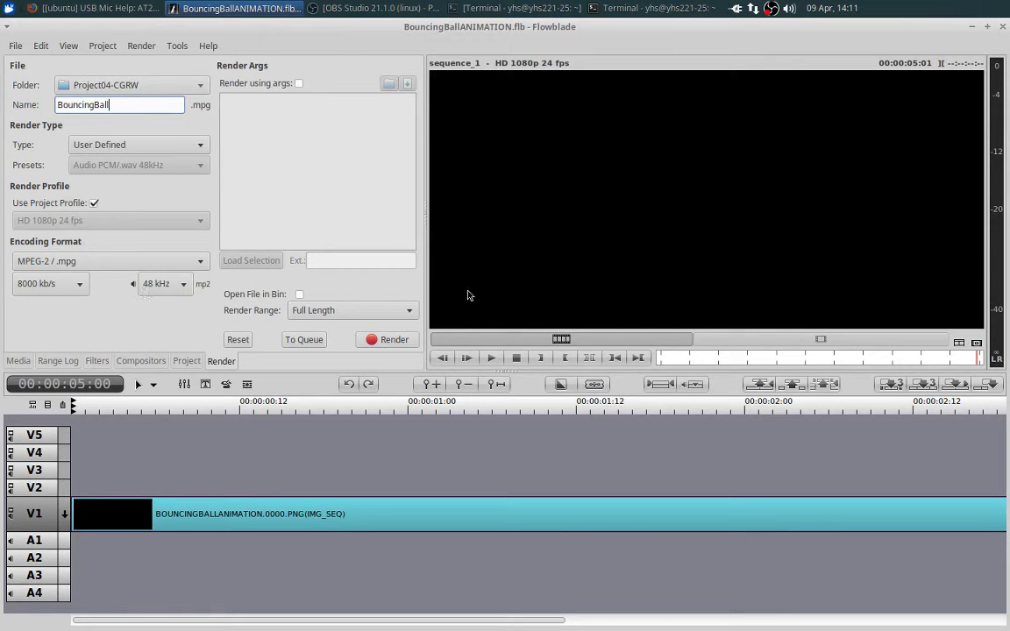
click(391, 345)
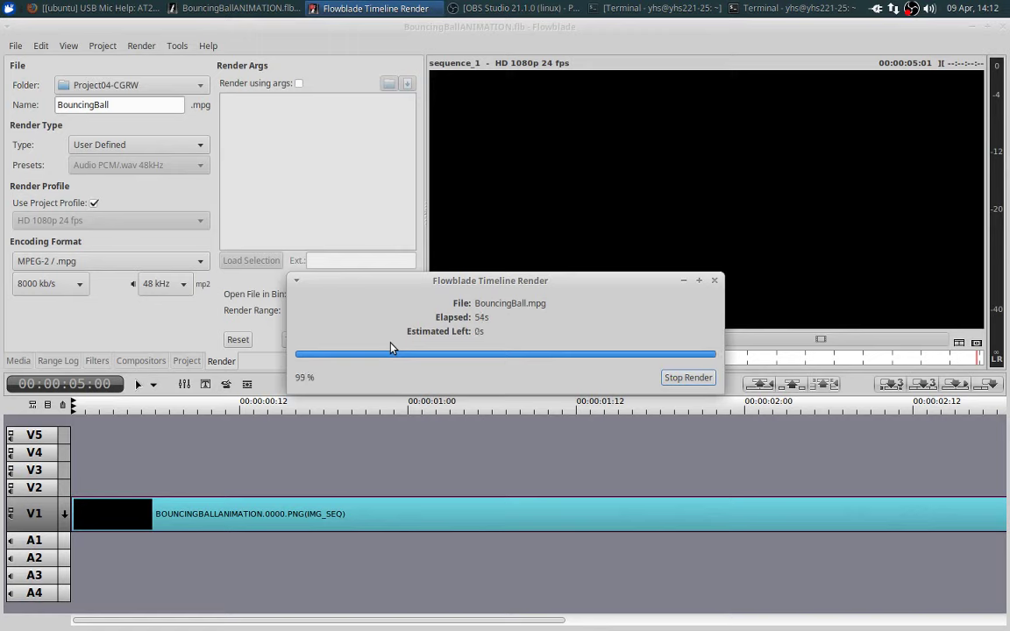
- Save the BouncingBallANIMATION.flb project and exit Flowblade, saving again on exit
click(16, 46)
click(26, 109)
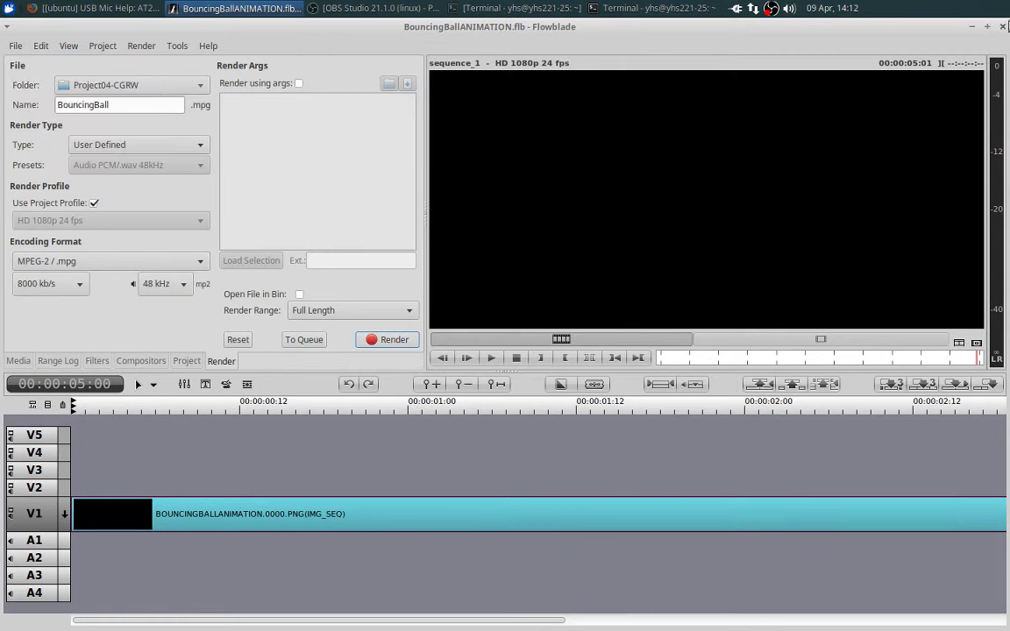
key(ctrl+q)
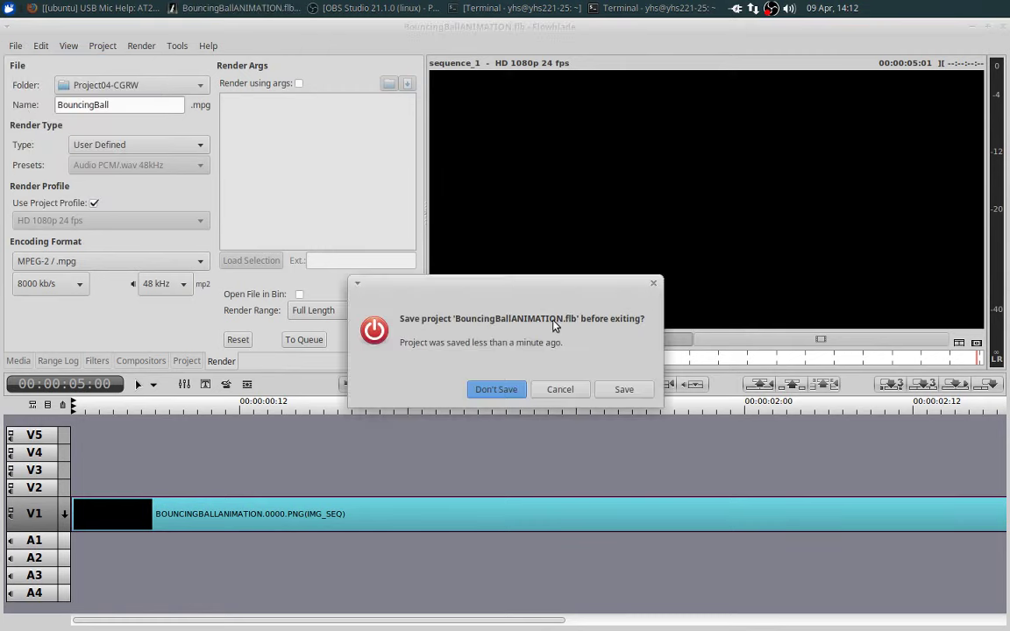
click(634, 392)
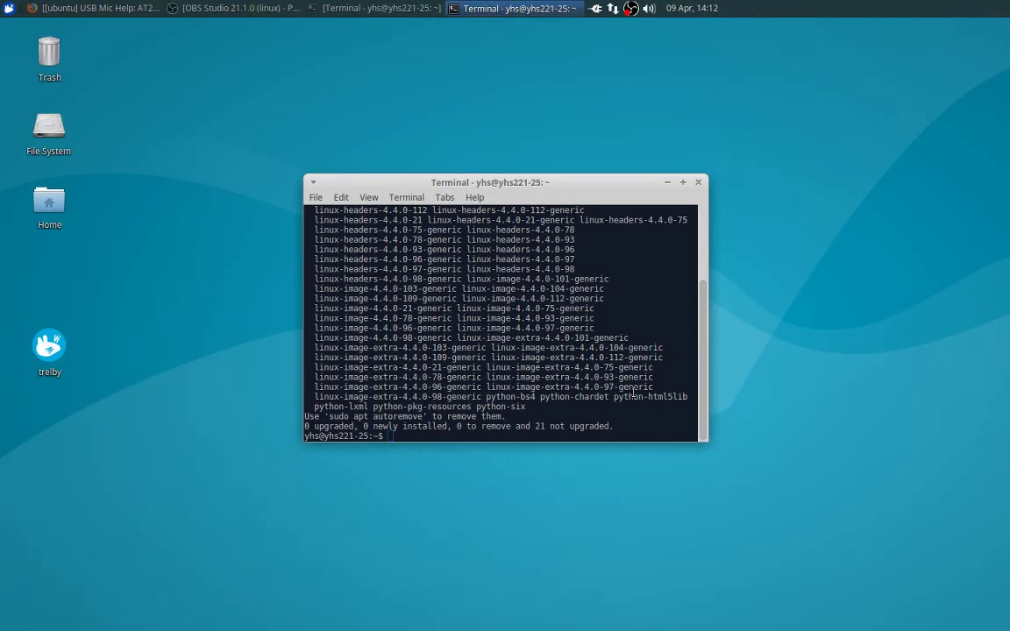
- Open the Project04-CGRW folder from the personal folder under Documents in the file manager
click(49, 214)
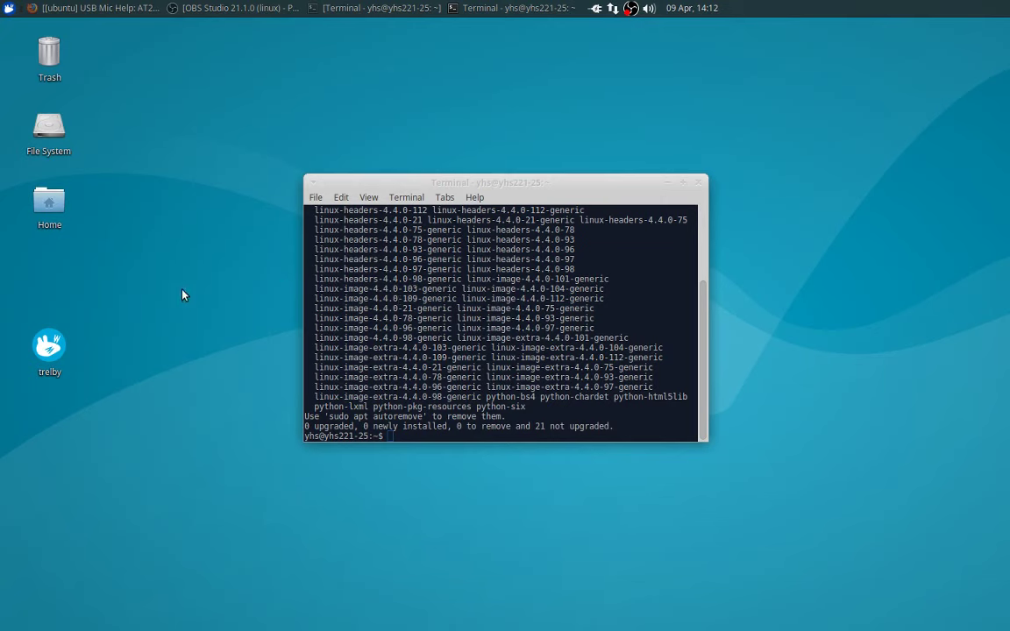
drag(241, 285, 394, 148)
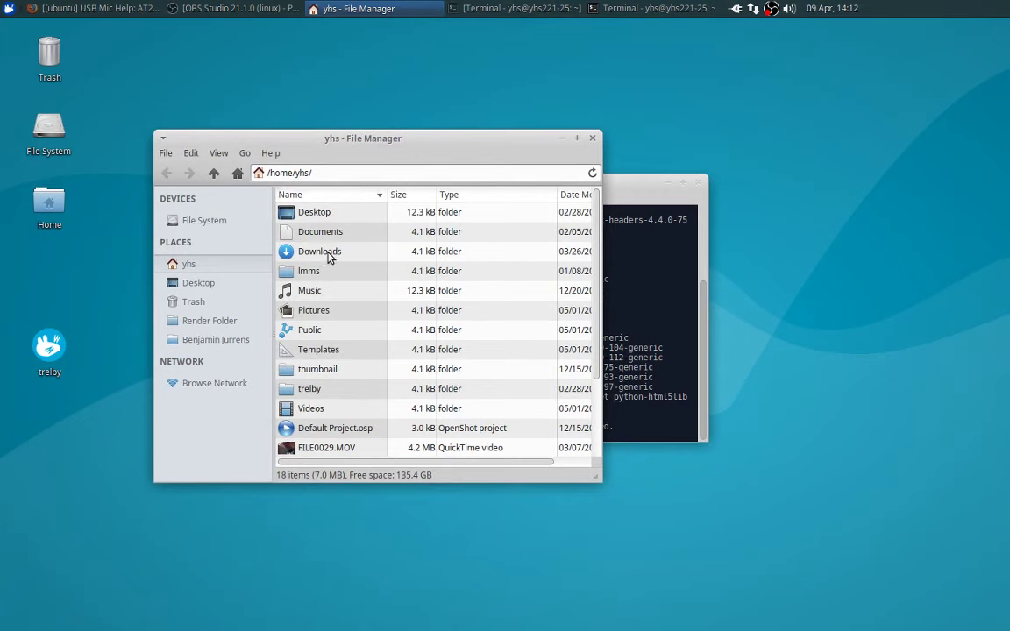
double_click(327, 232)
click(308, 273)
double_click(308, 274)
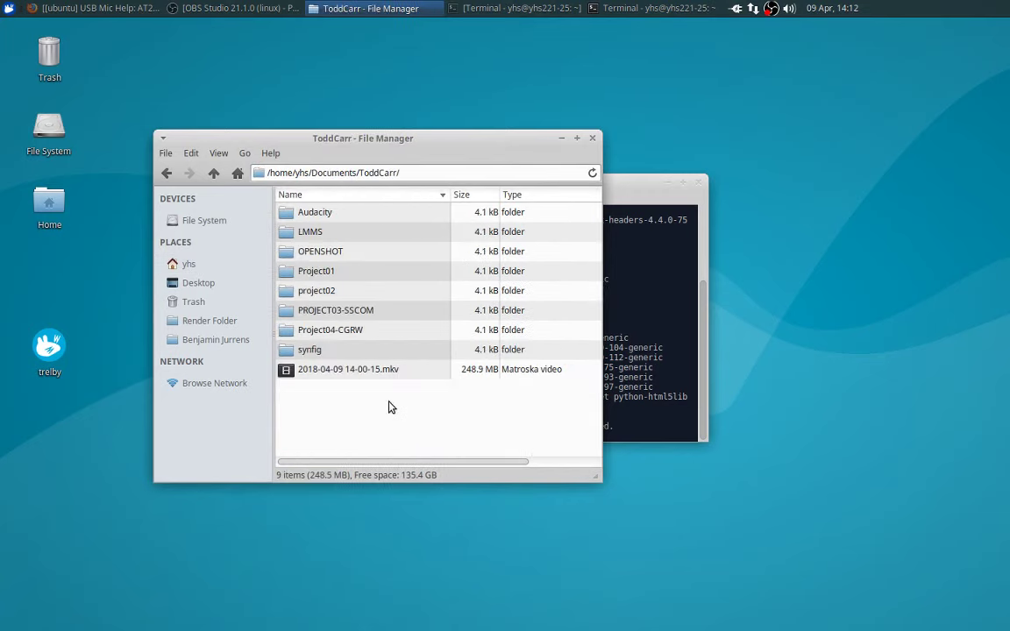
double_click(309, 333)
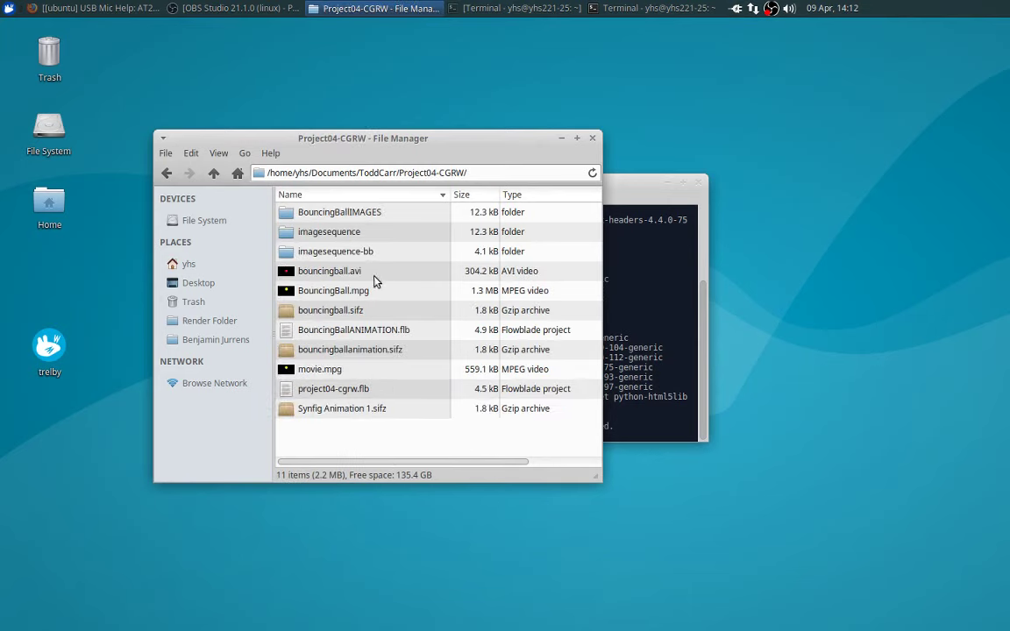
- Play the rendered BouncingBall.mpg in xine and close the player
click(320, 298)
drag(434, 460, 519, 464)
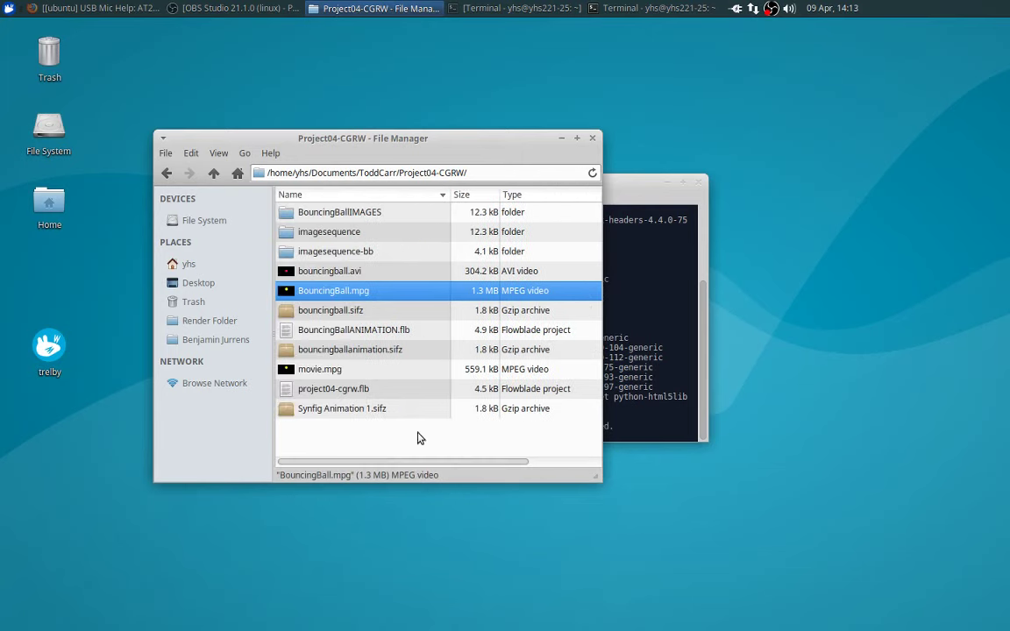
right_click(310, 296)
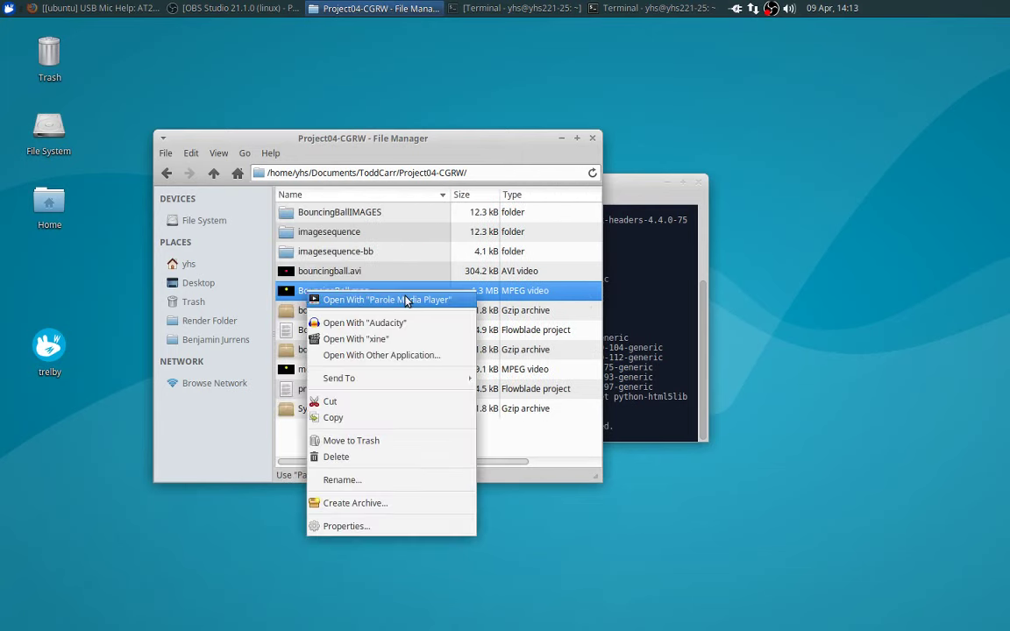
click(380, 339)
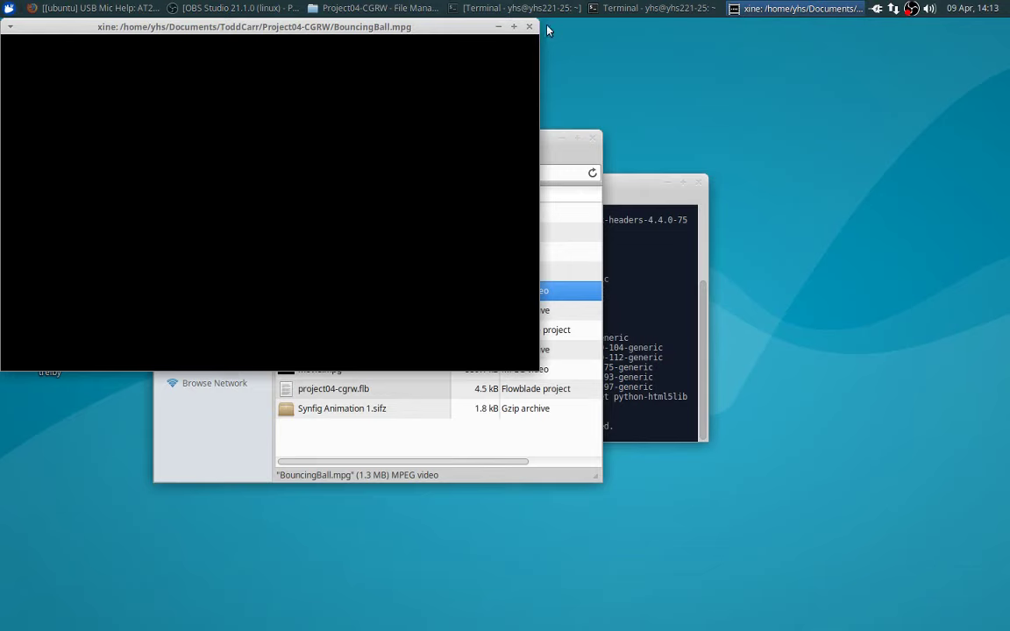
drag(428, 27, 512, 83)
click(604, 79)
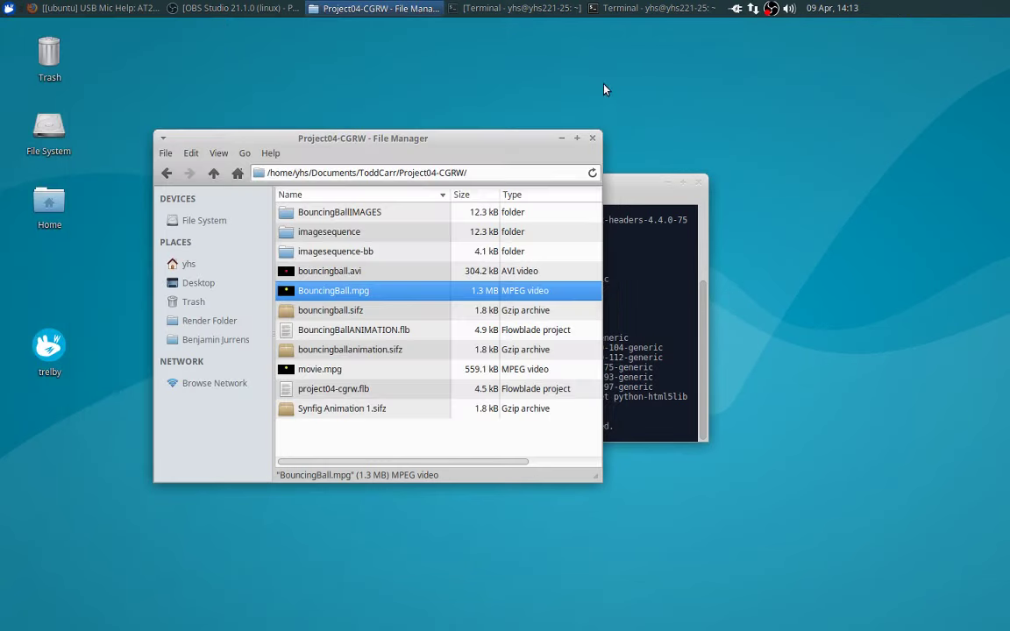
- Open BouncingBall.mpg in Parole Media Player, close the player, and leave xine closed in the error report dialog
right_click(324, 292)
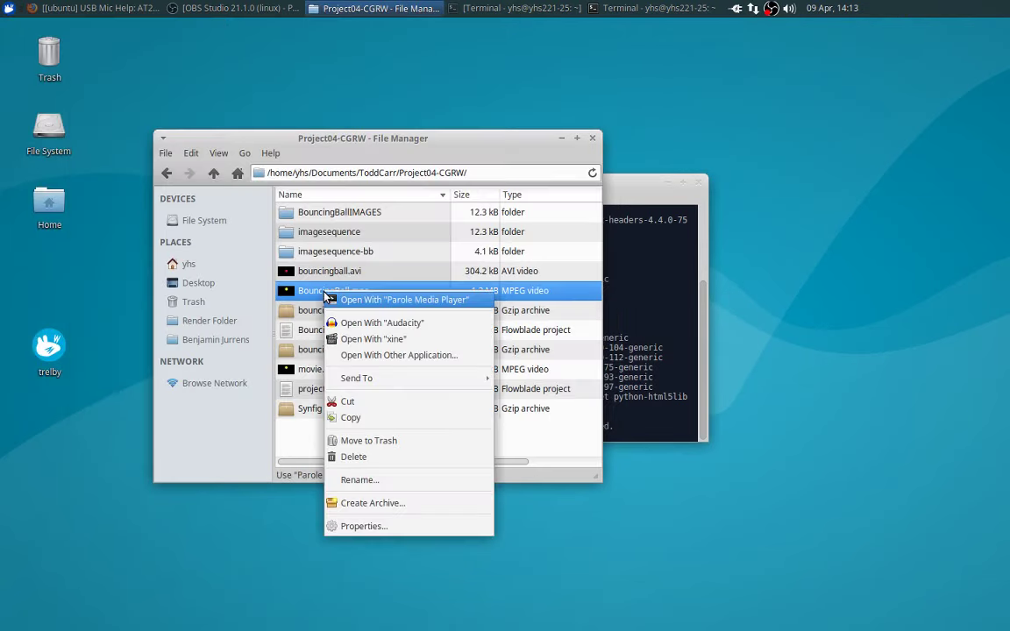
click(376, 299)
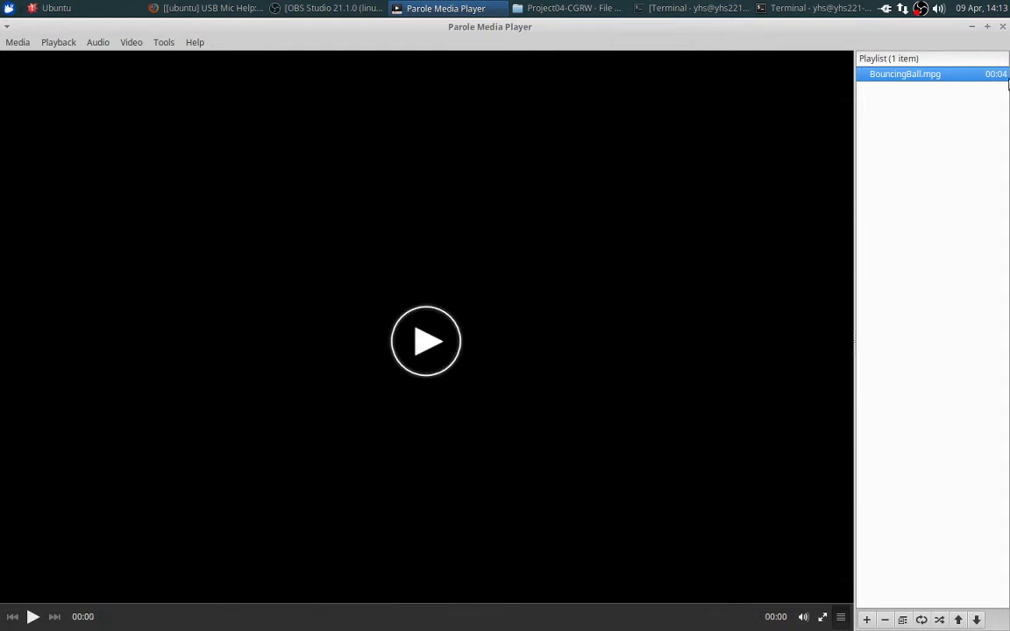
click(1003, 27)
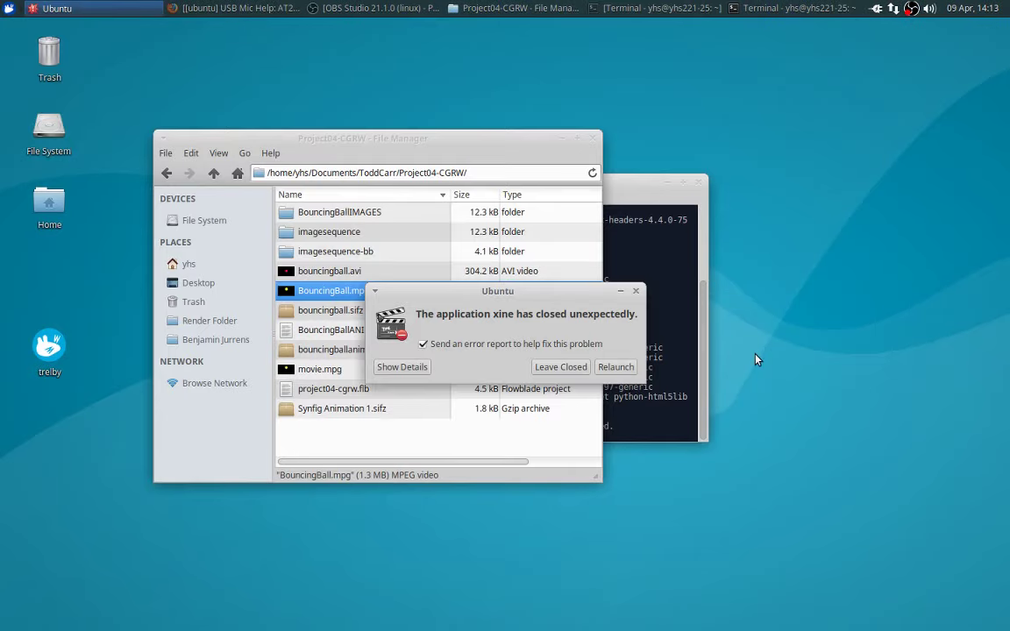
click(574, 368)
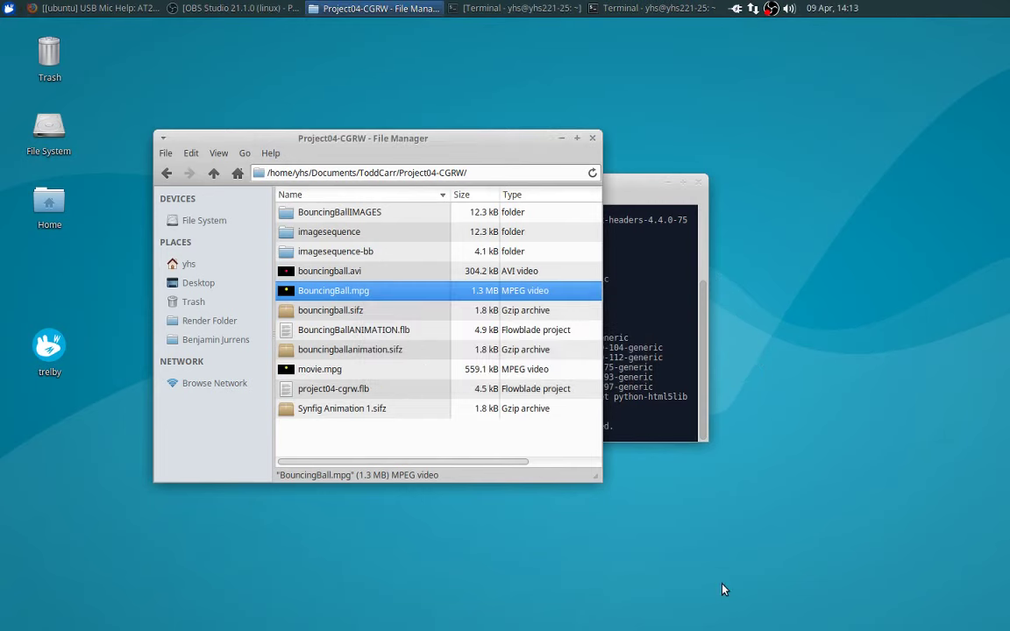